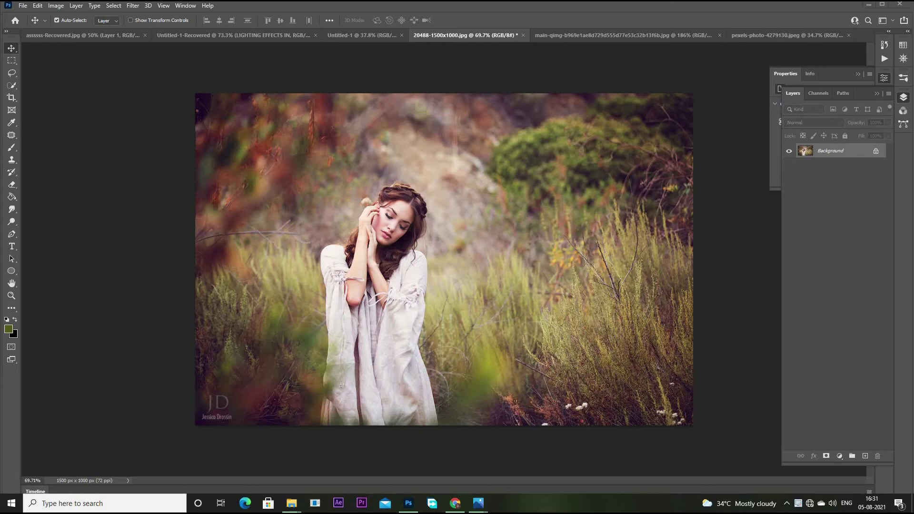
- Duplicate the photo to Layer 1, convert it to a Smart Object, and start the Camera Raw Filter
{"action": "key", "text": "ctrl+j"}
{"action": "right_click", "coordinate": [826, 153]}
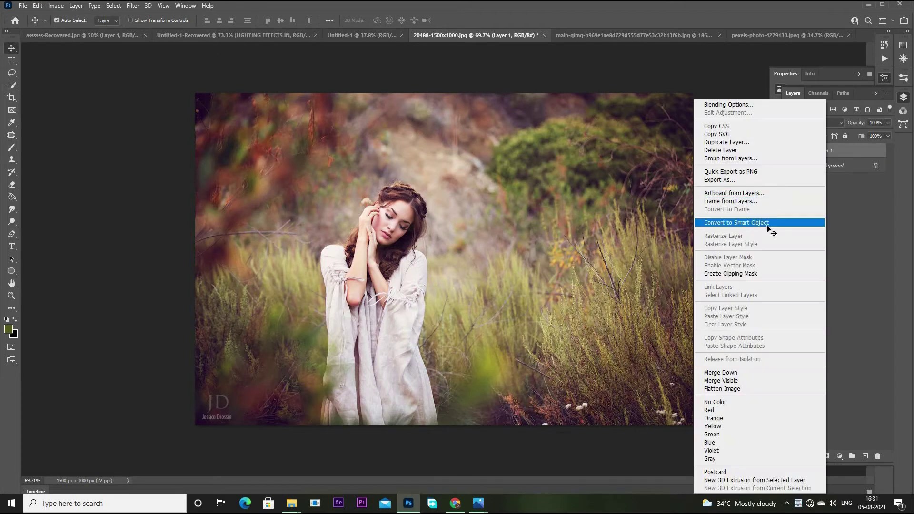
{"action": "left_click", "coordinate": [771, 222]}
{"action": "left_click", "coordinate": [133, 6]}
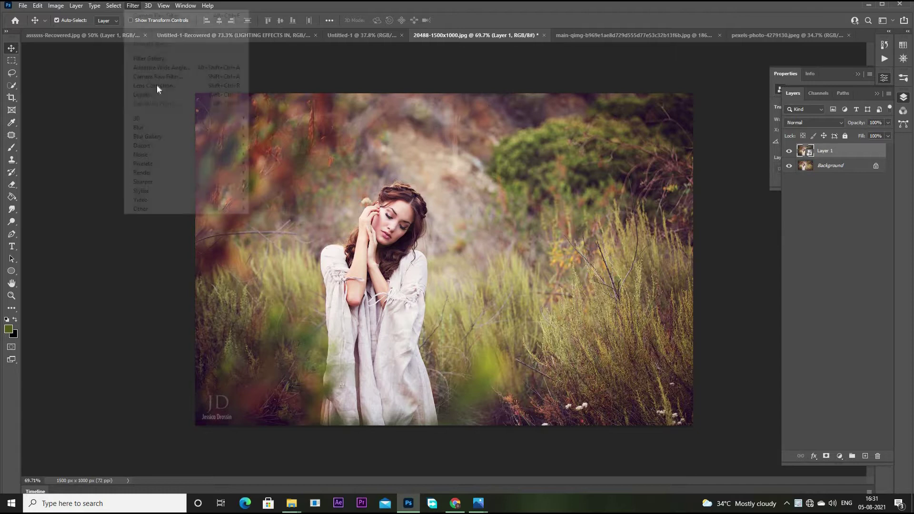
{"action": "left_click", "coordinate": [172, 78]}
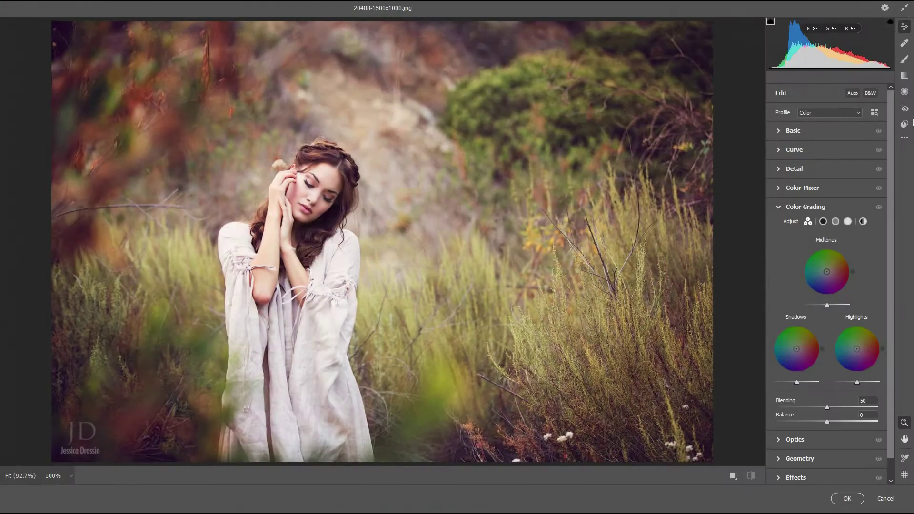
- Apply the B&W Selenium Tone Camera Raw preset to Layer 1 and confirm
{"action": "left_click", "coordinate": [904, 123]}
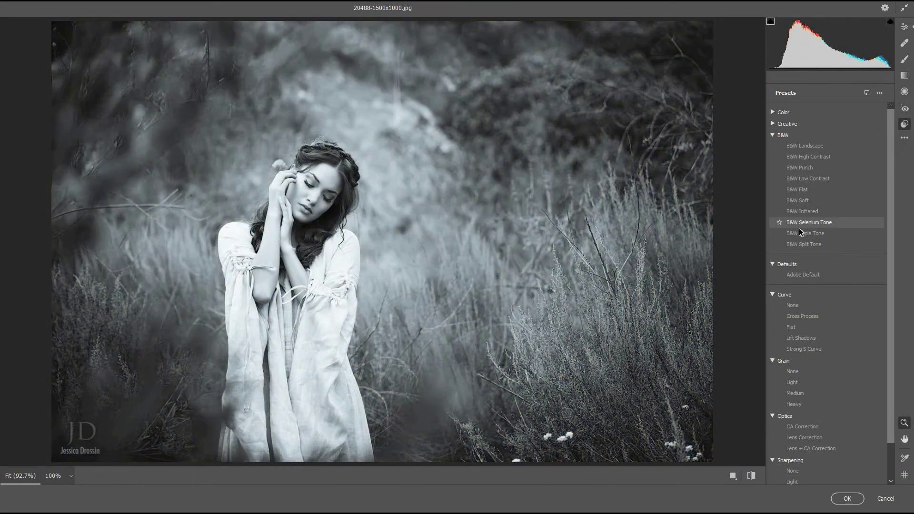
{"action": "left_click", "coordinate": [802, 224]}
{"action": "left_click", "coordinate": [804, 223]}
{"action": "left_click", "coordinate": [847, 498]}
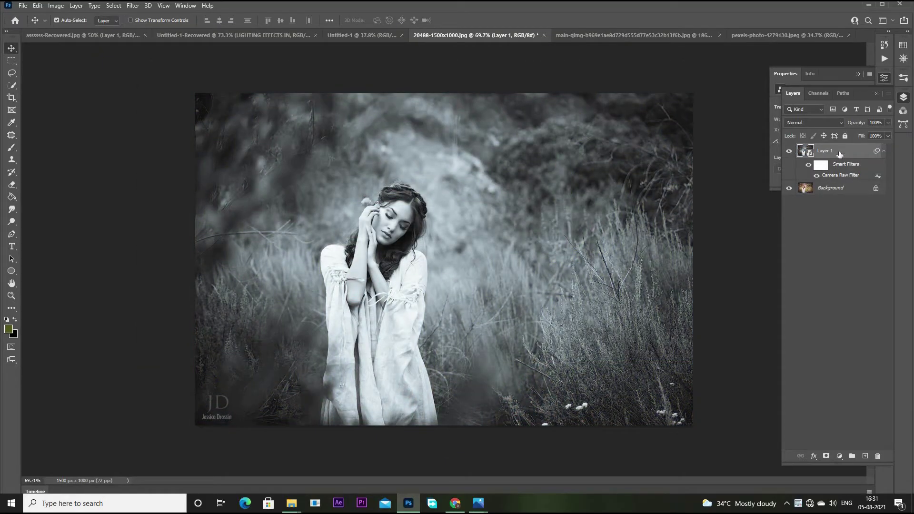
- Set the foreground colour to white and add a layer mask to Layer 1
{"action": "left_click", "coordinate": [8, 328]}
{"action": "left_click_drag", "start_coordinate": [157, 233], "coordinate": [61, 68]}
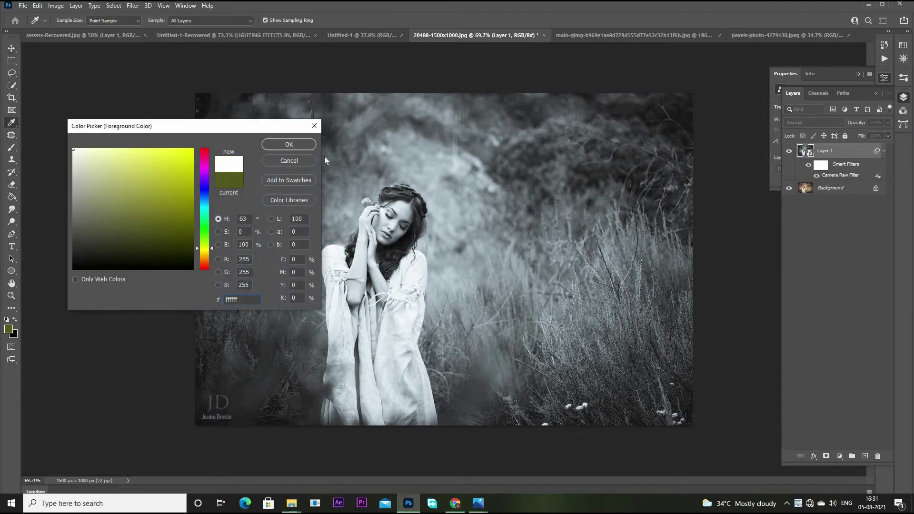
{"action": "key", "text": "Return"}
{"action": "left_click", "coordinate": [825, 455]}
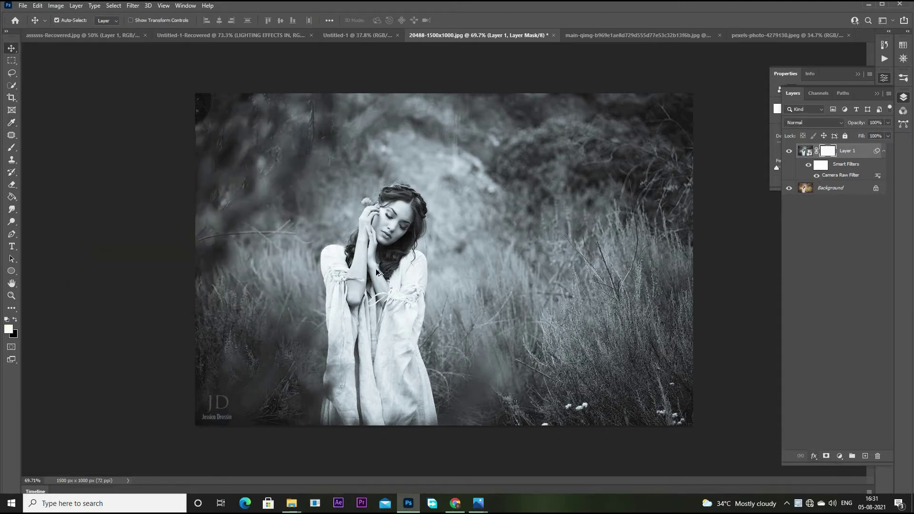
{"action": "scroll", "coordinate": [380, 272], "scroll_direction": "up", "scroll_amount": 3}
{"action": "scroll", "coordinate": [381, 272], "scroll_direction": "down", "scroll_amount": 3}
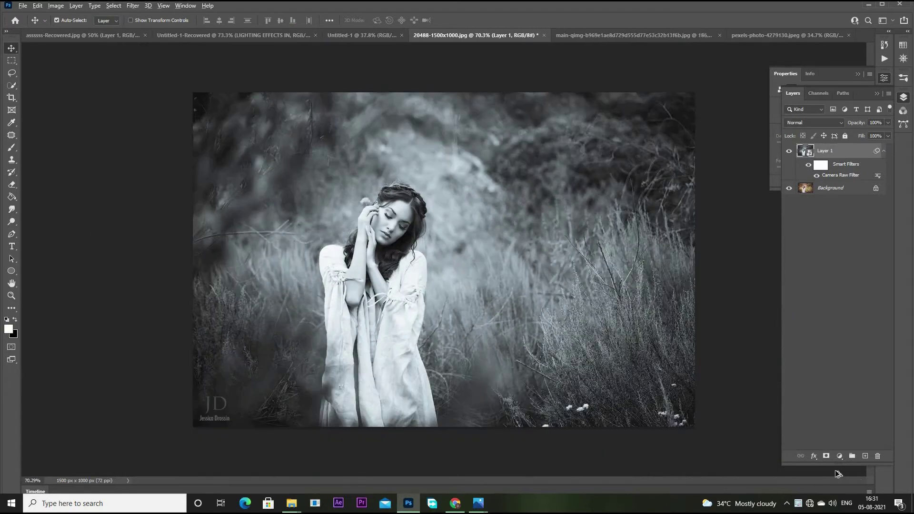
- Invert Layer 1's mask to black and switch to the Brush tool
{"action": "key", "text": "ctrl+i"}
{"action": "scroll", "coordinate": [398, 239], "scroll_direction": "up", "scroll_amount": 2}
{"action": "scroll", "coordinate": [398, 240], "scroll_direction": "up", "scroll_amount": 2}
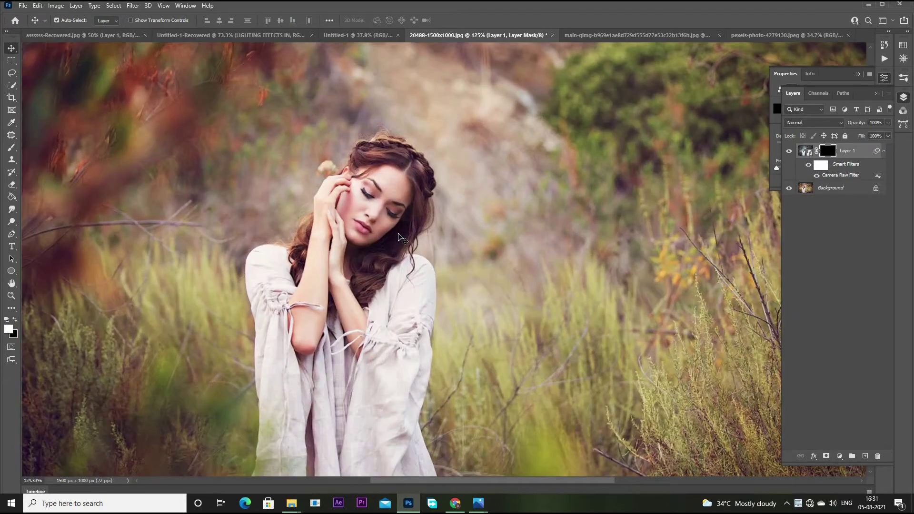
{"action": "key", "text": "b"}
{"action": "scroll", "coordinate": [398, 239], "scroll_direction": "up", "scroll_amount": 1}
{"action": "scroll", "coordinate": [444, 259], "scroll_direction": "up", "scroll_amount": 1}
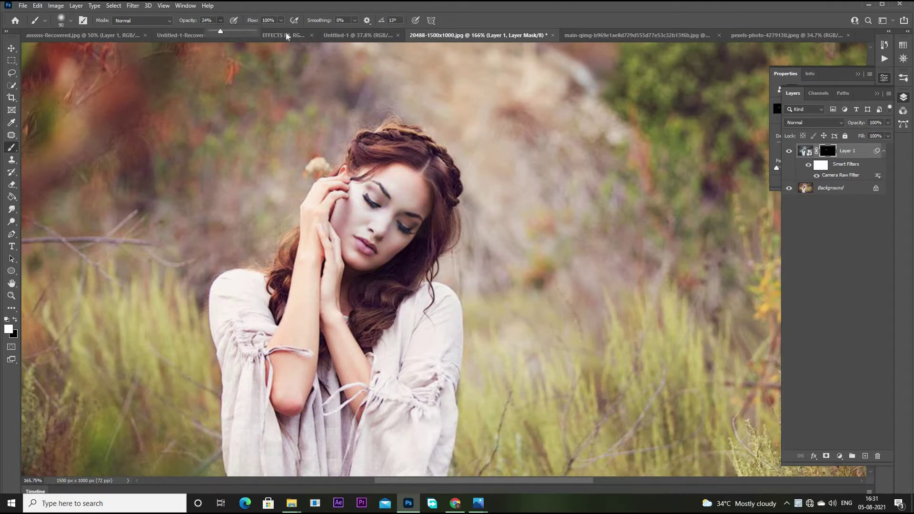
- Paint white at 100% opacity over the face, neck, hands and arms, correcting with black
{"action": "key", "text": "0"}
{"action": "left_click_drag", "start_coordinate": [355, 186], "coordinate": [350, 224]}
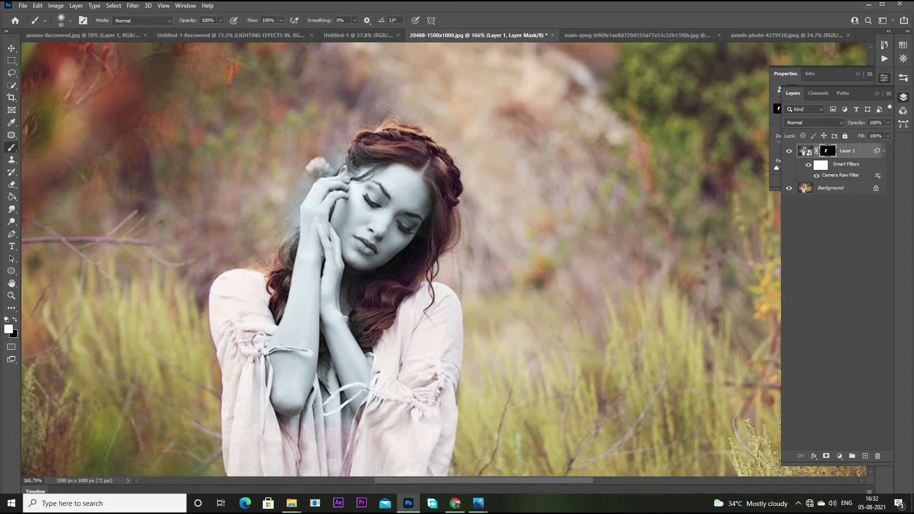
{"action": "key", "text": "x"}
{"action": "key", "text": "x"}
{"action": "scroll", "coordinate": [333, 165], "scroll_direction": "up", "scroll_amount": 3}
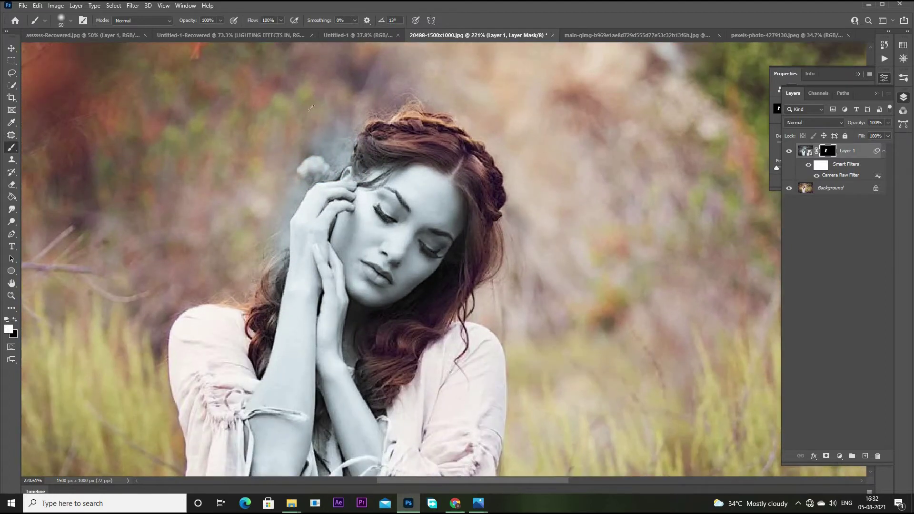
{"action": "key", "text": "x"}
{"action": "key", "text": "x"}
{"action": "key", "text": "x"}
{"action": "key", "text": "x"}
{"action": "key", "text": "x"}
{"action": "key", "text": "x"}
{"action": "scroll", "coordinate": [350, 258], "scroll_direction": "down", "scroll_amount": 5}
{"action": "scroll", "coordinate": [350, 259], "scroll_direction": "down", "scroll_amount": 2}
- Zoom into the chest and paint black on the mask to restore the dress colour
{"action": "scroll", "coordinate": [371, 314], "scroll_direction": "up", "scroll_amount": 2}
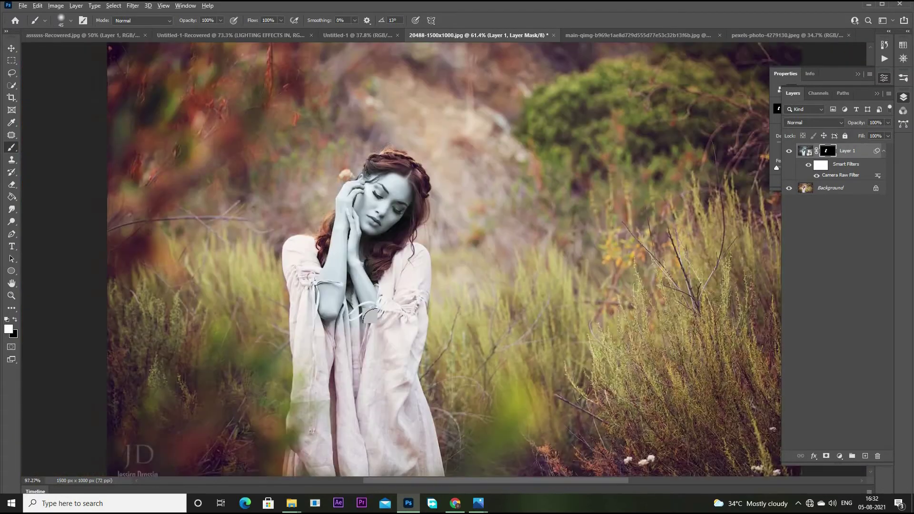
{"action": "scroll", "coordinate": [371, 314], "scroll_direction": "up", "scroll_amount": 2}
{"action": "scroll", "coordinate": [342, 333], "scroll_direction": "up", "scroll_amount": 2}
{"action": "key", "text": "x"}
{"action": "scroll", "coordinate": [328, 356], "scroll_direction": "up", "scroll_amount": 1}
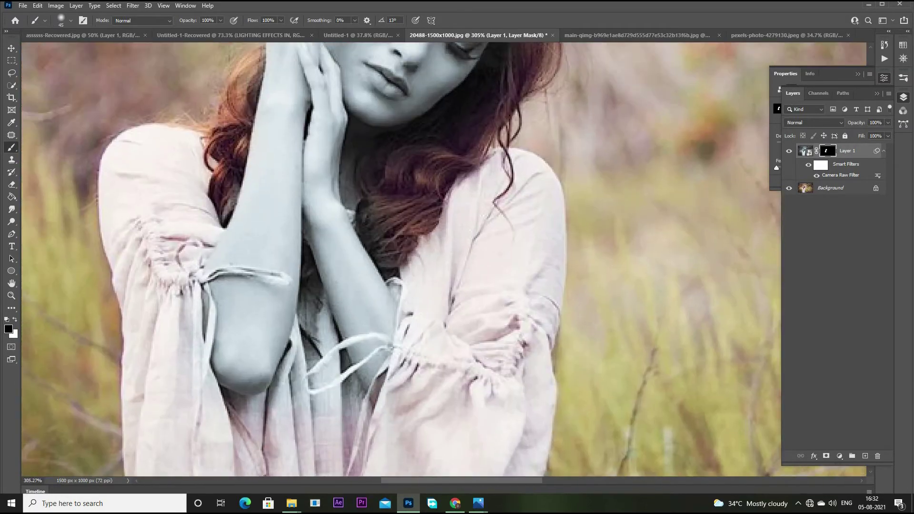
{"action": "left_click_drag", "start_coordinate": [304, 391], "coordinate": [307, 405]}
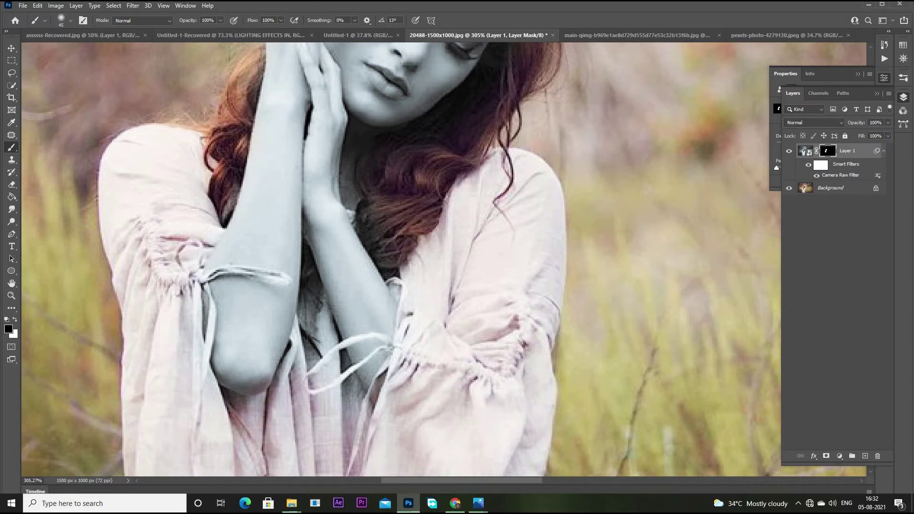
{"action": "key", "text": "x"}
- Resize the brush and refine the mask along the hair and arm edges
{"action": "key", "text": "x"}
{"action": "key", "text": "x"}
{"action": "key", "text": "bracketleft"}
{"action": "key", "text": "bracketleft"}
{"action": "key", "text": "bracketleft"}
{"action": "key", "text": "bracketright"}
{"action": "key", "text": "bracketright"}
{"action": "key", "text": "bracketright"}
{"action": "left_click_drag", "start_coordinate": [309, 314], "coordinate": [307, 320]}
{"action": "key", "text": "x"}
{"action": "mouse_move", "coordinate": [305, 349]}
{"action": "left_mouse_down"}
{"action": "mouse_move", "coordinate": [292, 349]}
{"action": "mouse_move", "coordinate": [286, 374]}
{"action": "mouse_move", "coordinate": [305, 253]}
{"action": "left_mouse_up"}
{"action": "key", "text": "x"}
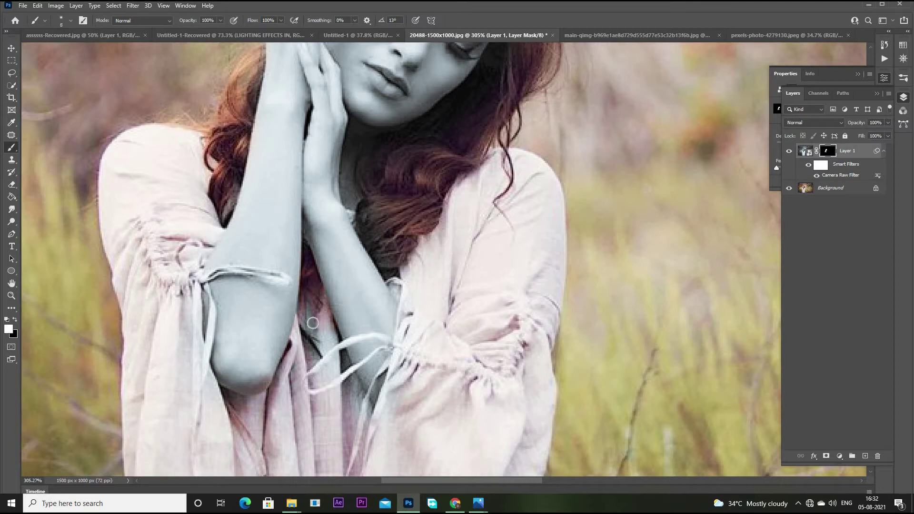
{"action": "key", "text": "bracketright"}
{"action": "key", "text": "bracketright"}
{"action": "key", "text": "bracketright"}
{"action": "key", "text": "x"}
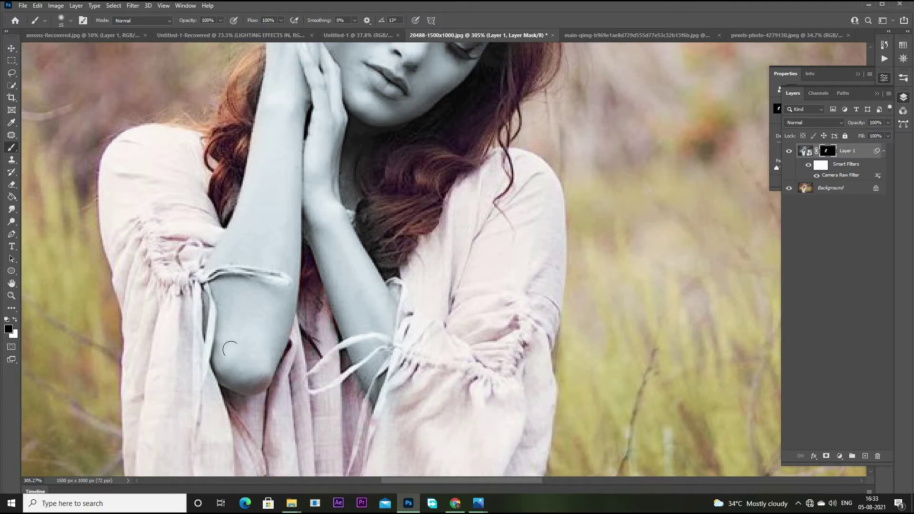
{"action": "key", "text": "x"}
{"action": "key", "text": "x"}
{"action": "scroll", "coordinate": [291, 211], "scroll_direction": "down", "scroll_amount": 5}
- Zoom to the face and paint the orange spot on the forehead grey
{"action": "scroll", "coordinate": [290, 211], "scroll_direction": "up", "scroll_amount": 2}
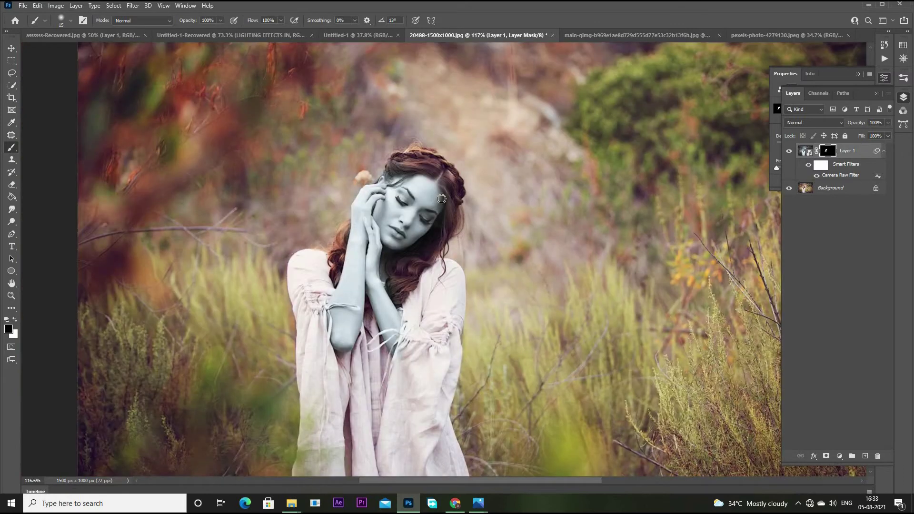
{"action": "scroll", "coordinate": [380, 204], "scroll_direction": "up", "scroll_amount": 2}
{"action": "scroll", "coordinate": [452, 198], "scroll_direction": "up", "scroll_amount": 3}
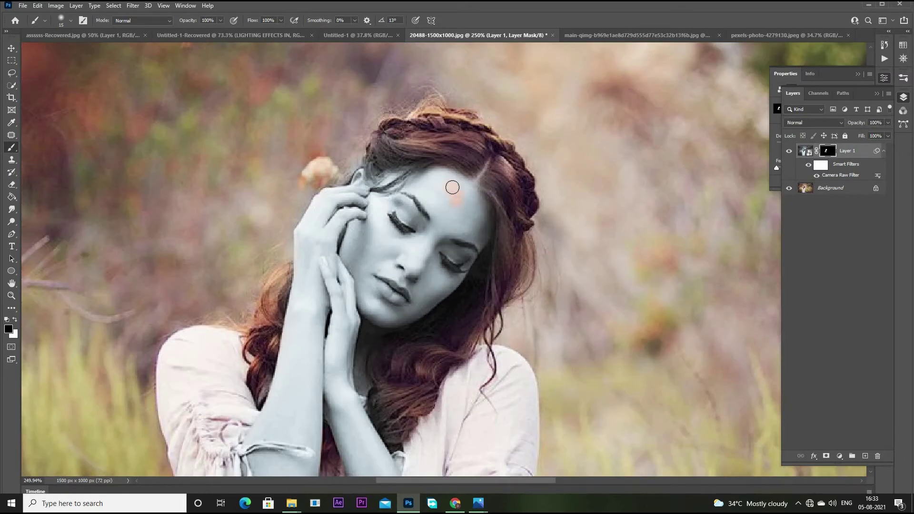
{"action": "key", "text": "c"}
{"action": "key", "text": "x"}
{"action": "key", "text": "b"}
{"action": "left_click", "coordinate": [455, 199]}
- Paint black on the mask to restore the red hair at the temple
{"action": "key", "text": "x"}
{"action": "mouse_move", "coordinate": [367, 162]}
{"action": "left_mouse_down"}
{"action": "mouse_move", "coordinate": [383, 152]}
{"action": "mouse_move", "coordinate": [396, 163]}
{"action": "left_mouse_up"}
{"action": "key", "text": "x"}
{"action": "key", "text": "x"}
{"action": "key", "text": "ctrl+0"}
{"action": "scroll", "coordinate": [356, 196], "scroll_direction": "up", "scroll_amount": 2, "text": "alt"}
{"action": "scroll", "coordinate": [381, 176], "scroll_direction": "up", "scroll_amount": 3, "text": "alt"}
{"action": "scroll", "coordinate": [419, 147], "scroll_direction": "up", "scroll_amount": 3, "text": "alt"}
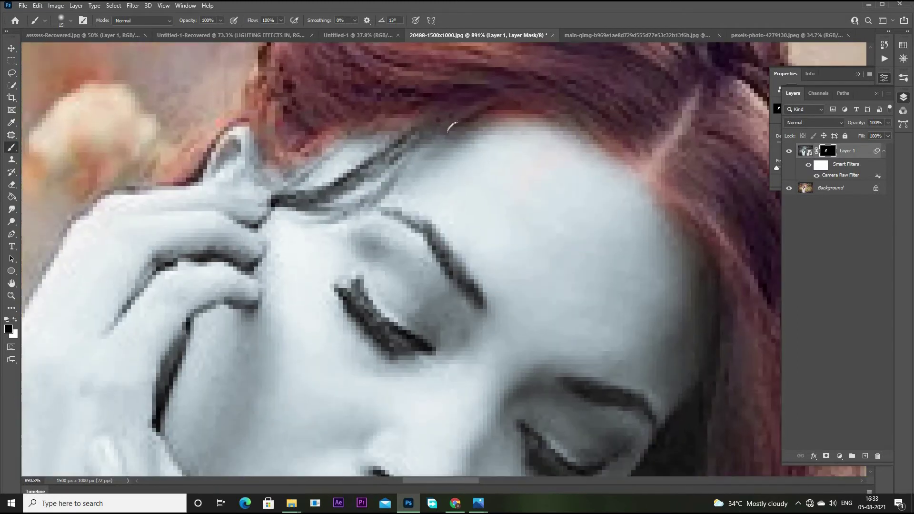
{"action": "scroll", "coordinate": [452, 125], "scroll_direction": "up", "scroll_amount": 1, "text": "alt"}
- With a smaller black brush, bring back red colour along the hairline
{"action": "key", "text": "bracketleft"}
{"action": "key", "text": "bracketleft"}
{"action": "key", "text": "bracketleft"}
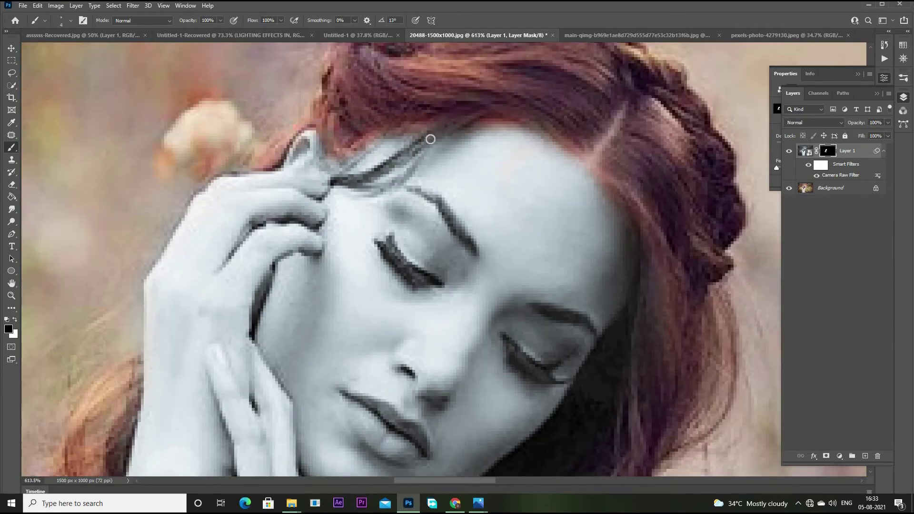
{"action": "mouse_move", "coordinate": [427, 137]}
{"action": "left_mouse_down"}
{"action": "mouse_move", "coordinate": [337, 178]}
{"action": "mouse_move", "coordinate": [425, 138]}
{"action": "left_mouse_up"}
{"action": "key", "text": "x"}
{"action": "scroll", "coordinate": [443, 152], "scroll_direction": "down", "scroll_amount": 3}
{"action": "scroll", "coordinate": [501, 177], "scroll_direction": "down", "scroll_amount": 3}
{"action": "scroll", "coordinate": [500, 177], "scroll_direction": "down", "scroll_amount": 3}
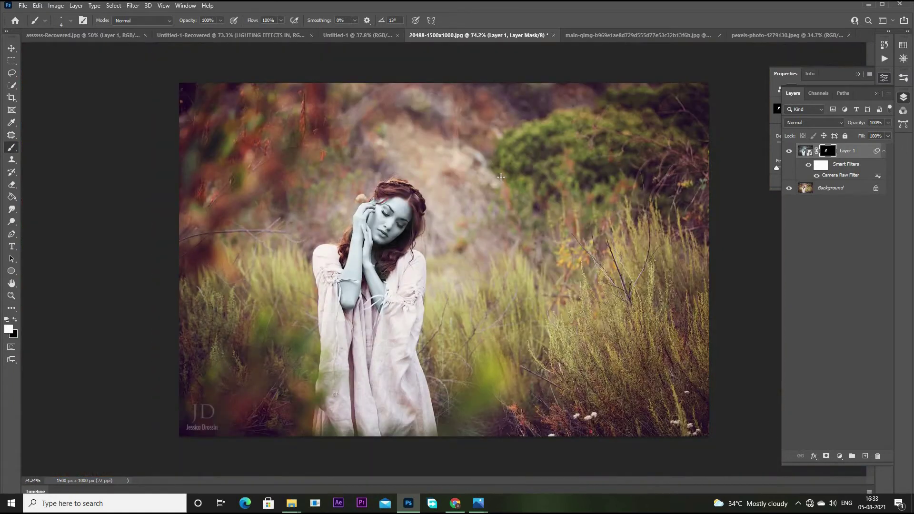
{"action": "scroll", "coordinate": [387, 245], "scroll_direction": "up", "scroll_amount": 2}
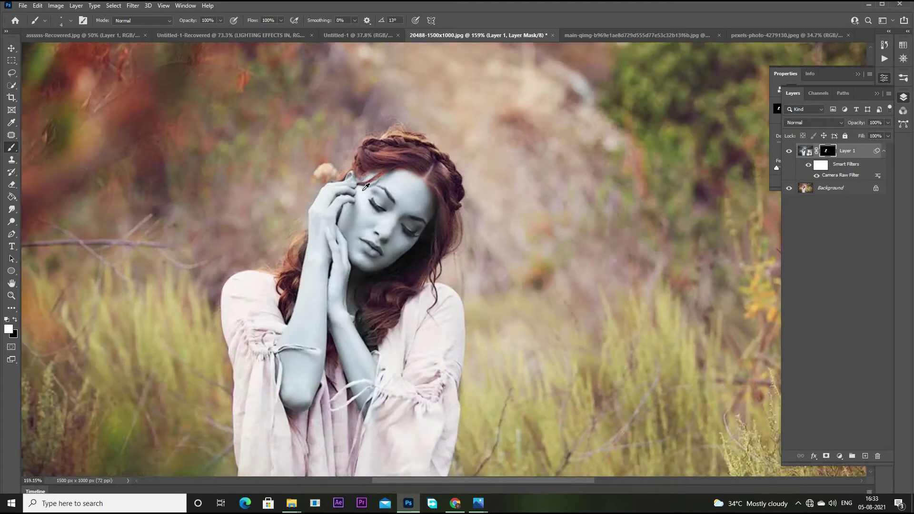
{"action": "scroll", "coordinate": [387, 245], "scroll_direction": "up", "scroll_amount": 2}
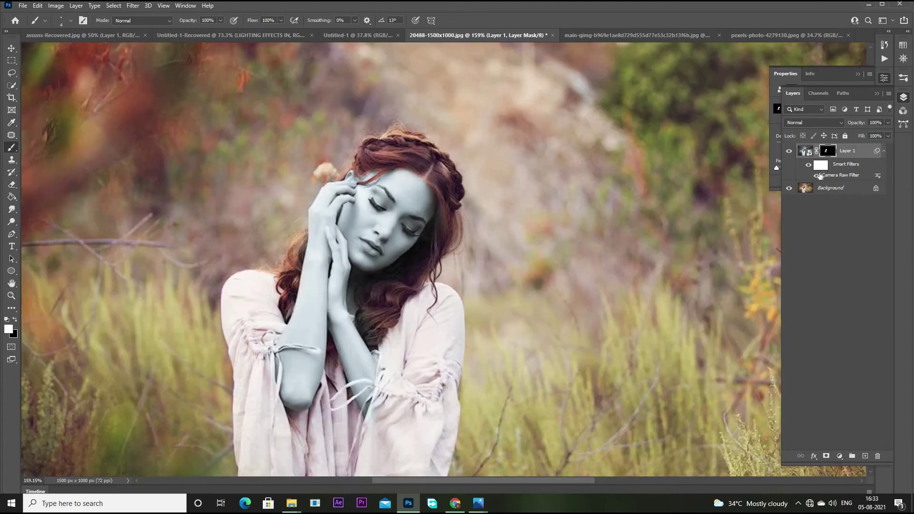
- Duplicate the original Background layer to create a Background copy
{"action": "left_click", "coordinate": [820, 189]}
{"action": "key", "text": "ctrl+j"}
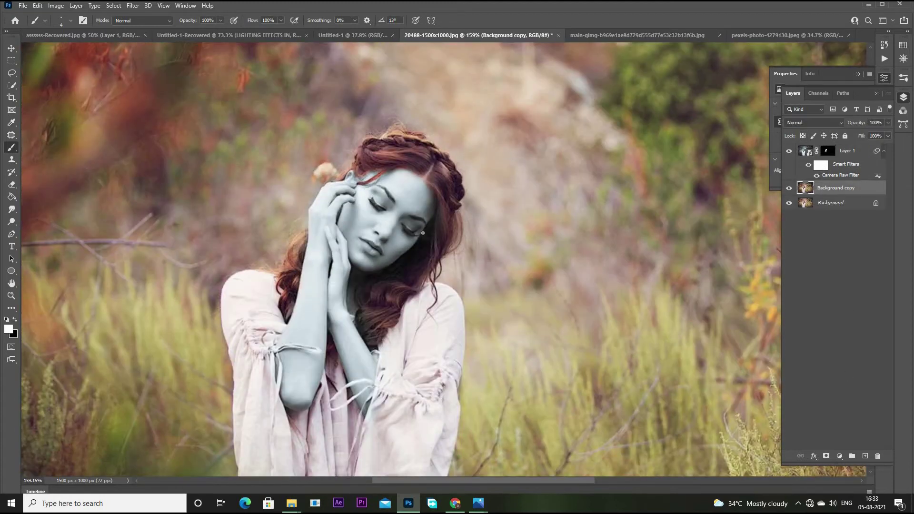
{"action": "scroll", "coordinate": [434, 244], "scroll_direction": "up", "scroll_amount": 1}
{"action": "scroll", "coordinate": [395, 166], "scroll_direction": "up", "scroll_amount": 1}
- Target Layer 1's mask and paint black over the hairline near her forehead
{"action": "left_click", "coordinate": [828, 149]}
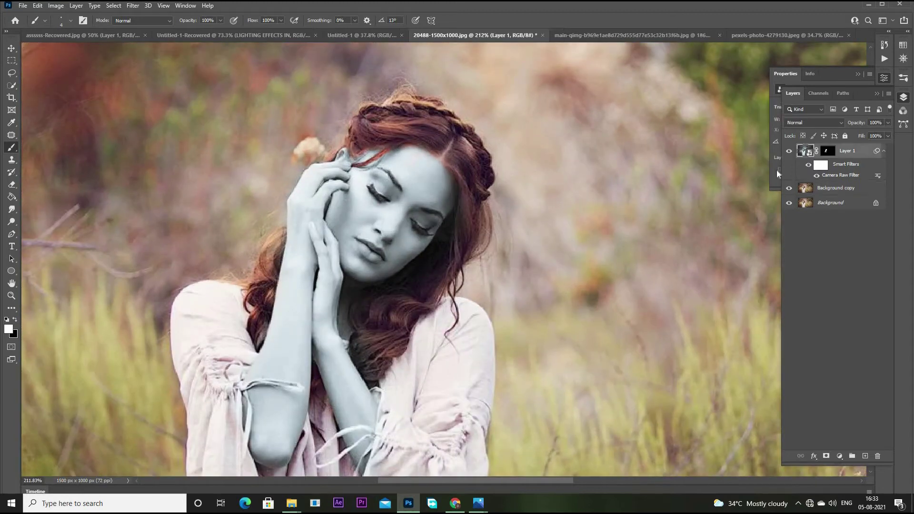
{"action": "left_click", "coordinate": [827, 152]}
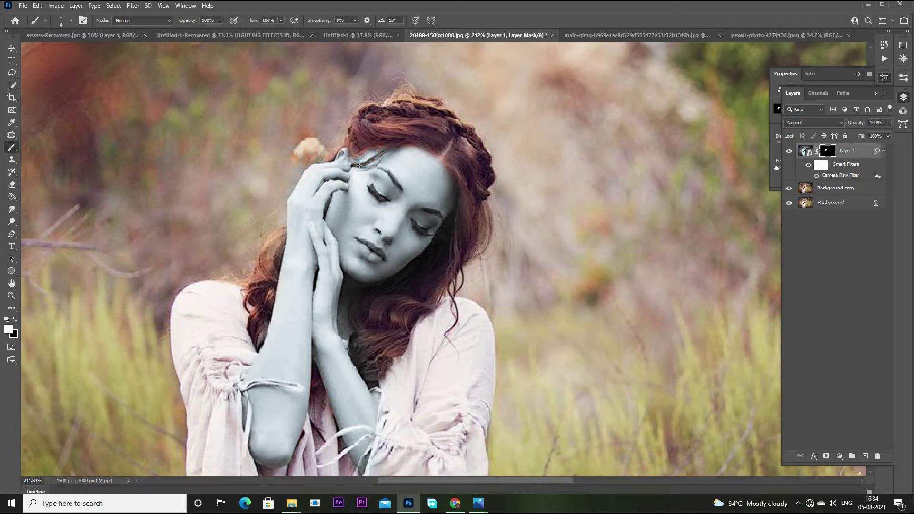
{"action": "scroll", "coordinate": [409, 106], "scroll_direction": "down", "scroll_amount": 1}
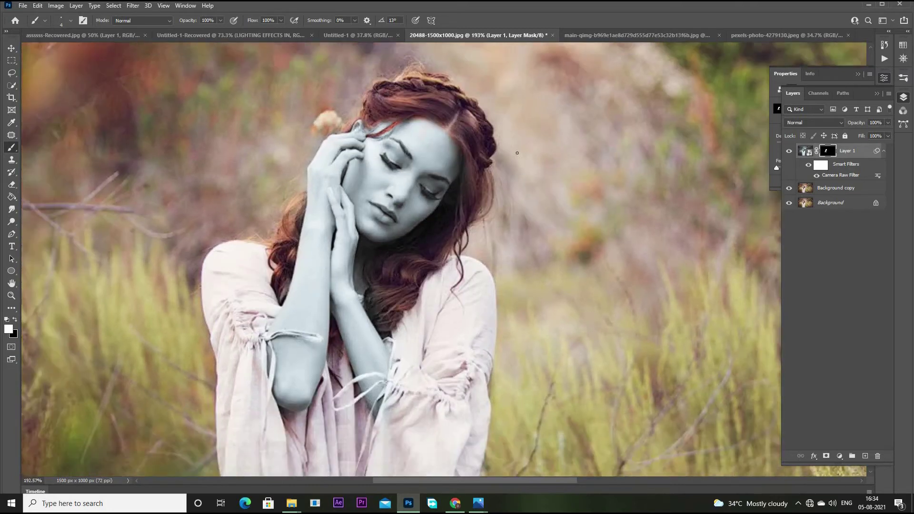
{"action": "scroll", "coordinate": [386, 113], "scroll_direction": "up", "scroll_amount": 2}
{"action": "scroll", "coordinate": [353, 114], "scroll_direction": "up", "scroll_amount": 2}
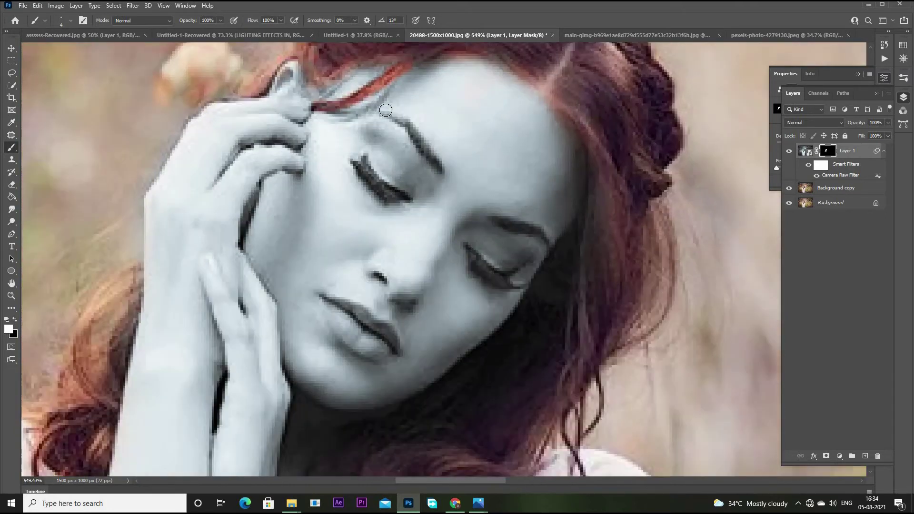
{"action": "scroll", "coordinate": [324, 116], "scroll_direction": "up", "scroll_amount": 3}
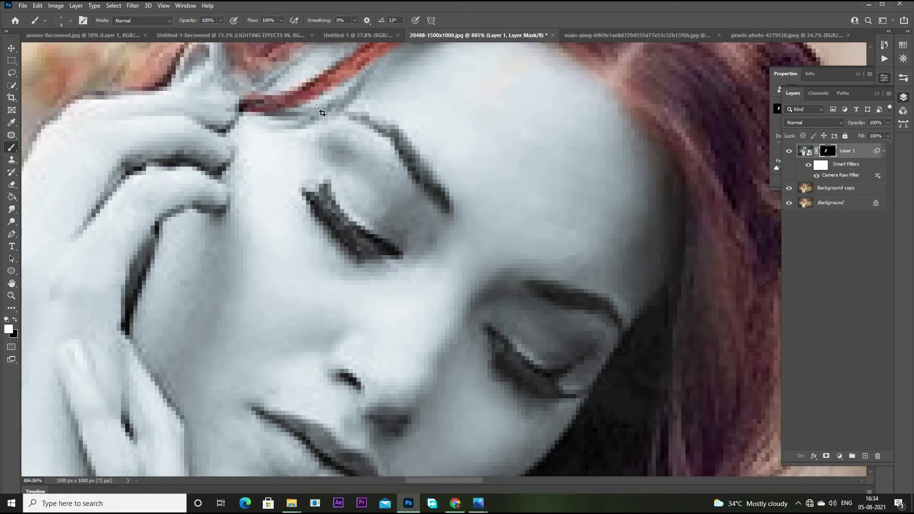
{"action": "key", "text": "c"}
{"action": "key", "text": "b"}
{"action": "key", "text": "x"}
{"action": "left_click_drag", "start_coordinate": [286, 114], "coordinate": [325, 107]}
- Paint the red tint along her eyebrow grey, then select Background copy and open Filter
{"action": "scroll", "coordinate": [326, 106], "scroll_direction": "down", "scroll_amount": 3}
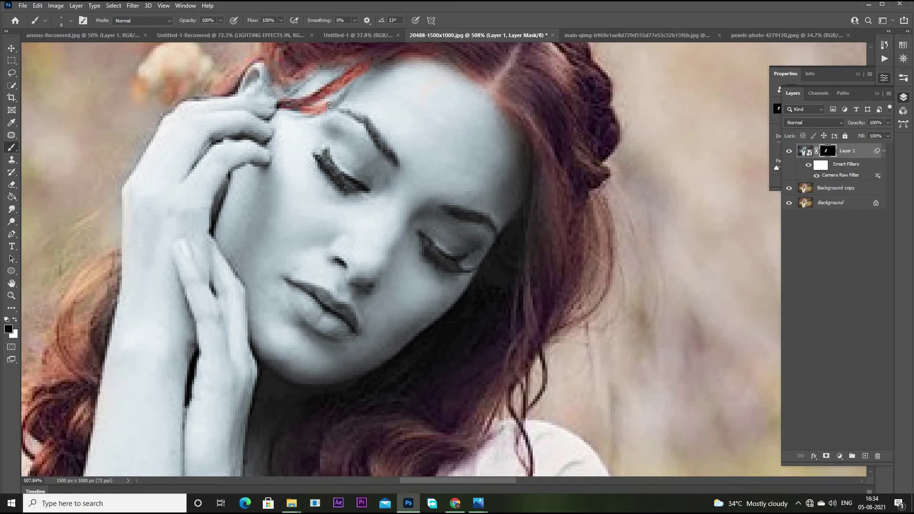
{"action": "key", "text": "x"}
{"action": "left_click_drag", "start_coordinate": [316, 110], "coordinate": [345, 98]}
{"action": "scroll", "coordinate": [324, 106], "scroll_direction": "down", "scroll_amount": 8}
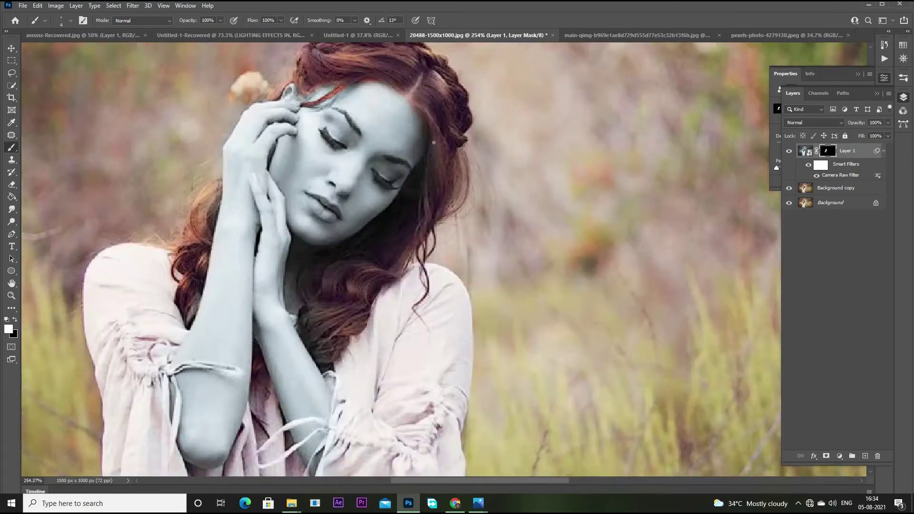
{"action": "left_click_drag", "start_coordinate": [383, 101], "coordinate": [379, 146]}
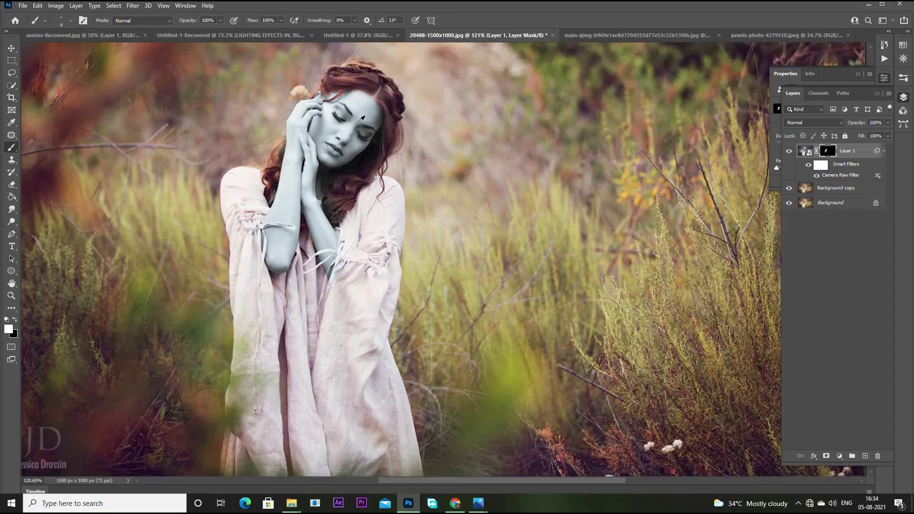
{"action": "scroll", "coordinate": [361, 119], "scroll_direction": "up", "scroll_amount": 3}
{"action": "scroll", "coordinate": [365, 176], "scroll_direction": "up", "scroll_amount": 2}
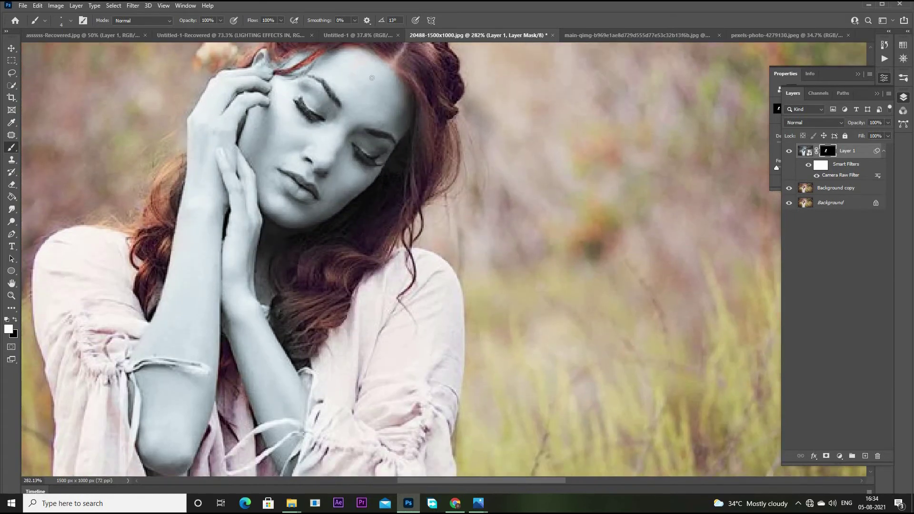
{"action": "scroll", "coordinate": [391, 104], "scroll_direction": "down", "scroll_amount": 5}
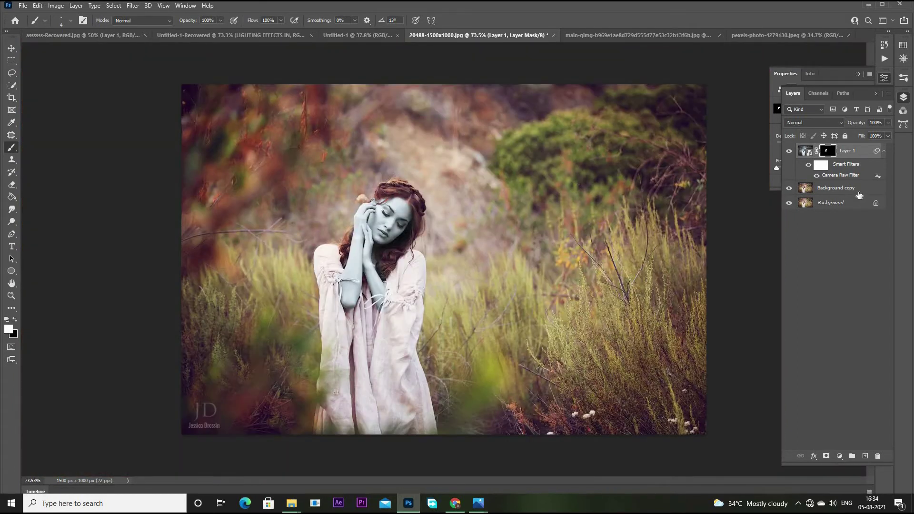
{"action": "left_click", "coordinate": [836, 187]}
{"action": "left_click", "coordinate": [138, 6]}
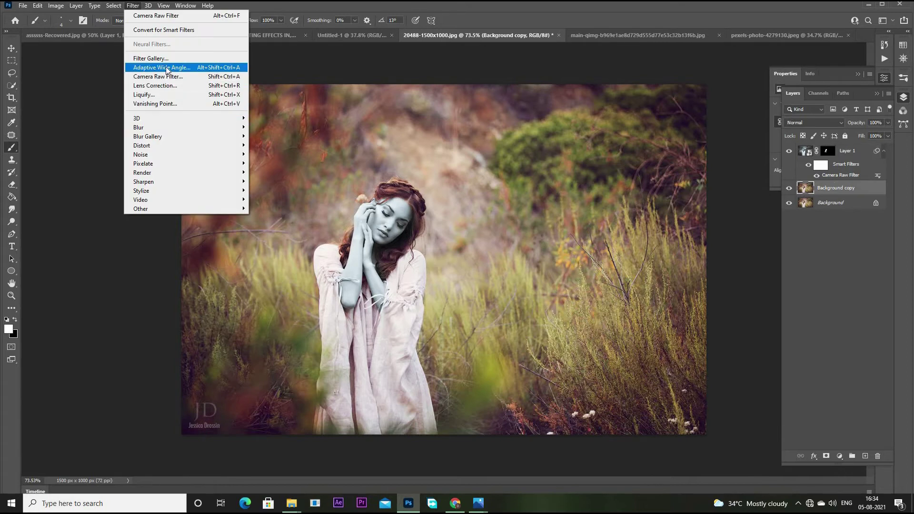
- Apply Camera Raw with Exposure -2.05, Contrast +25, Whites about +35, Texture +45, Vibrance -20
{"action": "key", "text": "Return"}
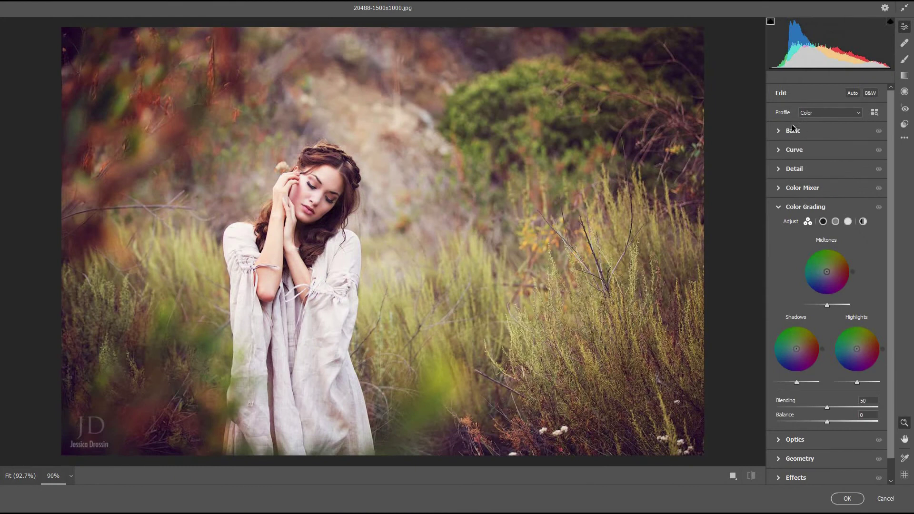
{"action": "left_click", "coordinate": [785, 131]}
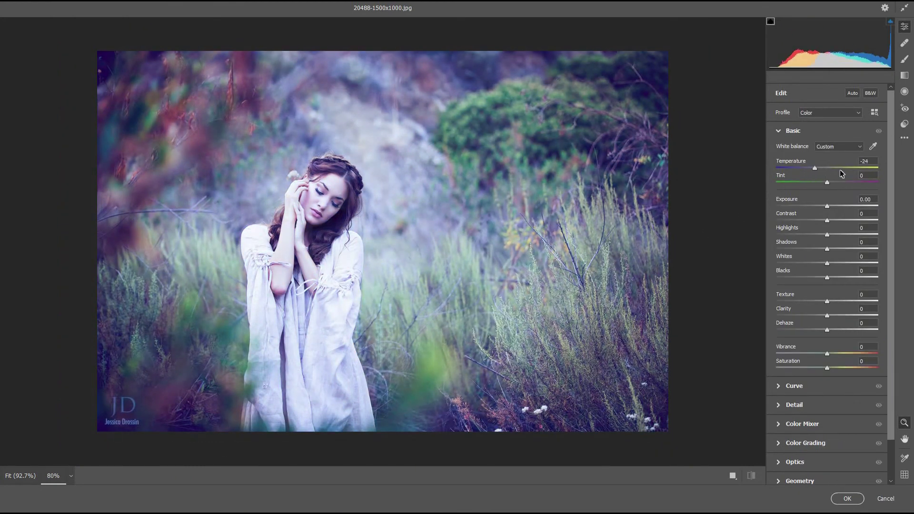
{"action": "left_click_drag", "start_coordinate": [798, 168], "coordinate": [836, 171]}
{"action": "double_click", "coordinate": [826, 168]}
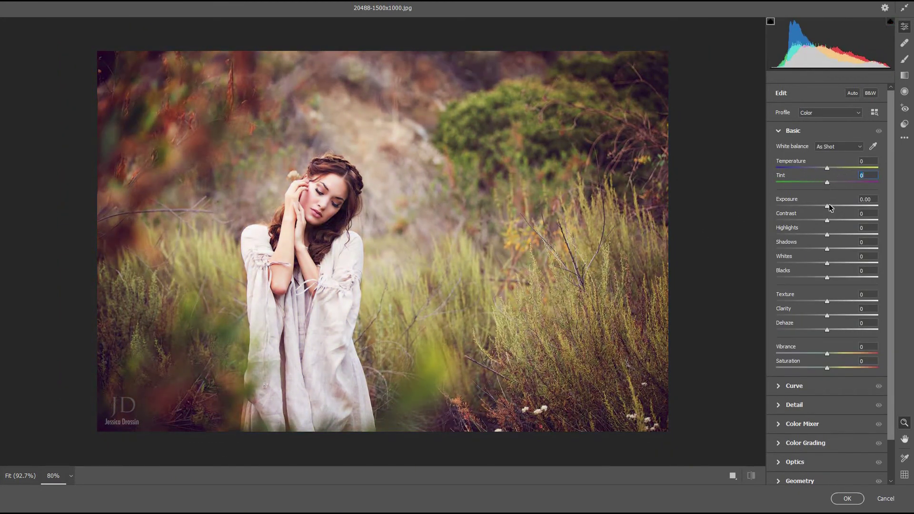
{"action": "left_click_drag", "start_coordinate": [828, 208], "coordinate": [811, 205]}
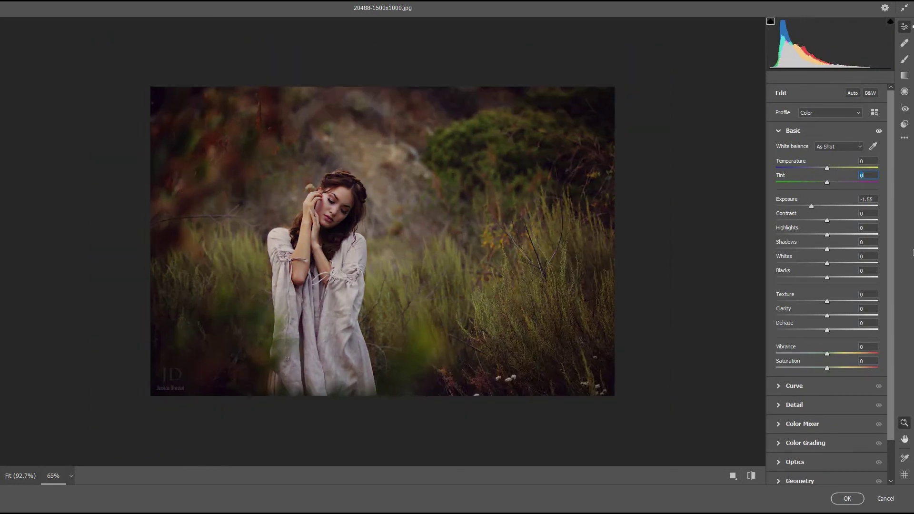
{"action": "left_click_drag", "start_coordinate": [811, 206], "coordinate": [805, 206]}
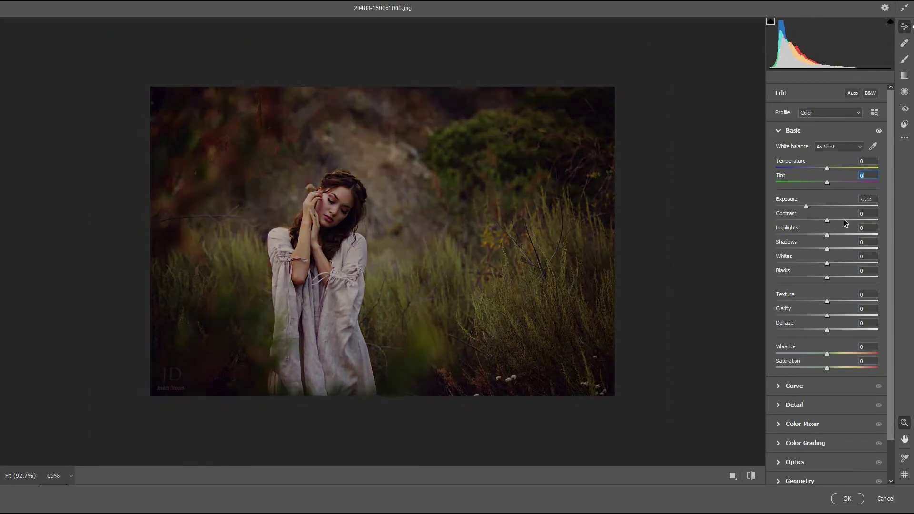
{"action": "mouse_move", "coordinate": [826, 220]}
{"action": "left_mouse_down"}
{"action": "mouse_move", "coordinate": [839, 221]}
{"action": "mouse_move", "coordinate": [836, 234]}
{"action": "mouse_move", "coordinate": [855, 234]}
{"action": "mouse_move", "coordinate": [862, 252]}
{"action": "mouse_move", "coordinate": [781, 249]}
{"action": "mouse_move", "coordinate": [849, 263]}
{"action": "left_mouse_up"}
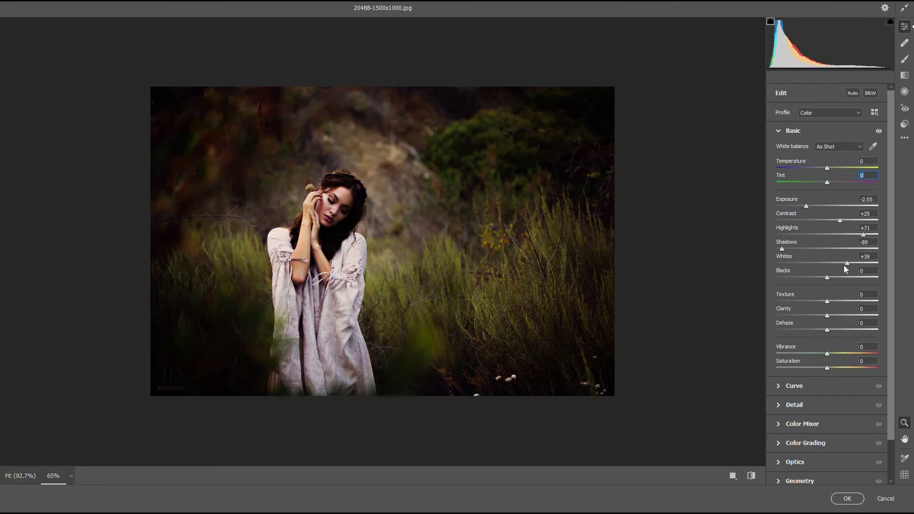
{"action": "left_click_drag", "start_coordinate": [843, 266], "coordinate": [843, 278]}
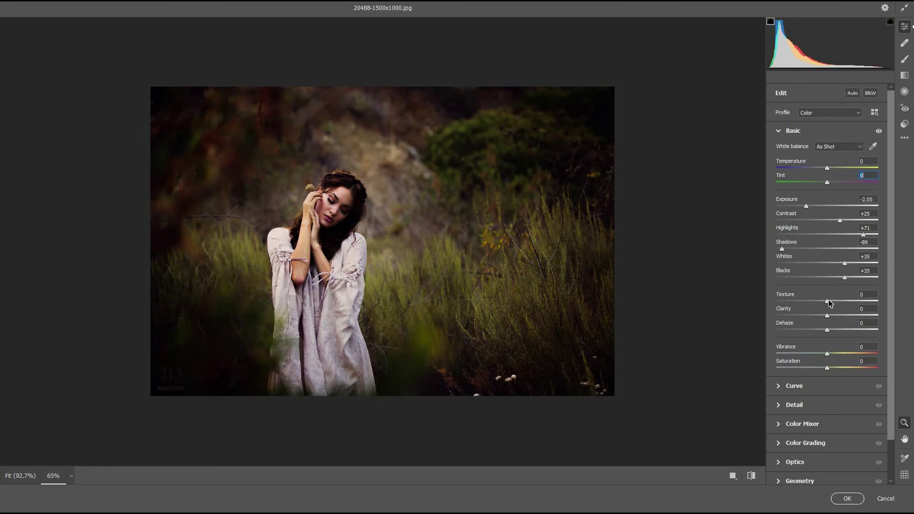
{"action": "mouse_move", "coordinate": [827, 301]}
{"action": "left_mouse_down"}
{"action": "mouse_move", "coordinate": [849, 301]}
{"action": "mouse_move", "coordinate": [833, 315]}
{"action": "left_mouse_up"}
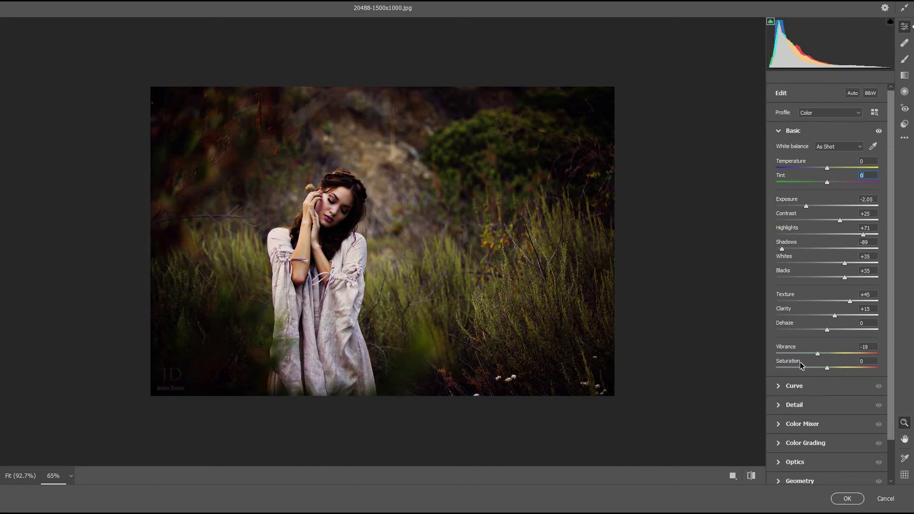
{"action": "mouse_move", "coordinate": [828, 355]}
{"action": "left_mouse_down"}
{"action": "mouse_move", "coordinate": [798, 364]}
{"action": "mouse_move", "coordinate": [822, 363]}
{"action": "left_mouse_up"}
- Add some sharpening under Camera Raw's Detail settings
{"action": "left_click", "coordinate": [793, 385]}
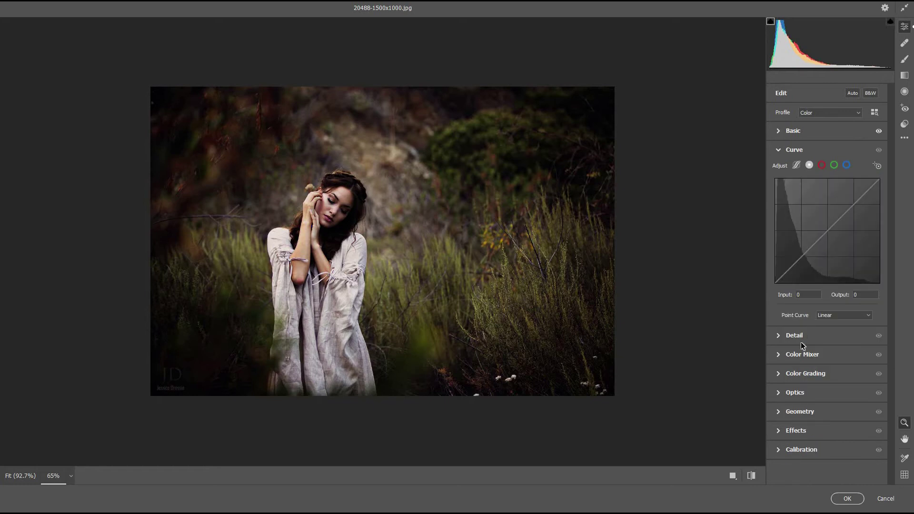
{"action": "left_click", "coordinate": [802, 339]}
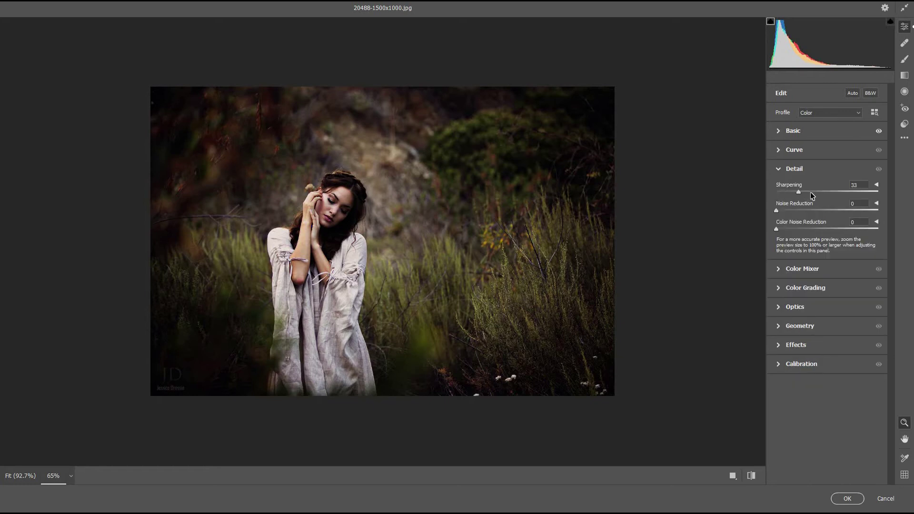
{"action": "left_click", "coordinate": [789, 192]}
{"action": "left_click", "coordinate": [807, 285]}
{"action": "scroll", "coordinate": [821, 289], "scroll_direction": "down", "scroll_amount": 1}
{"action": "left_click_drag", "start_coordinate": [827, 283], "coordinate": [831, 284]}
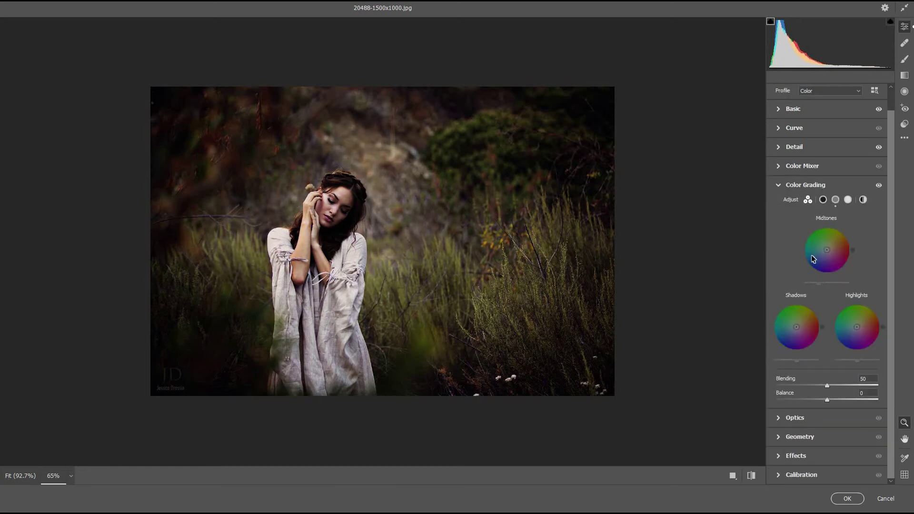
- Set HSL hues: Reds -35, Yellows -100, Greens -79, Aquas +100, Blues -75, Purples +100, adjust Magentas
{"action": "left_click_drag", "start_coordinate": [826, 241], "coordinate": [878, 242]}
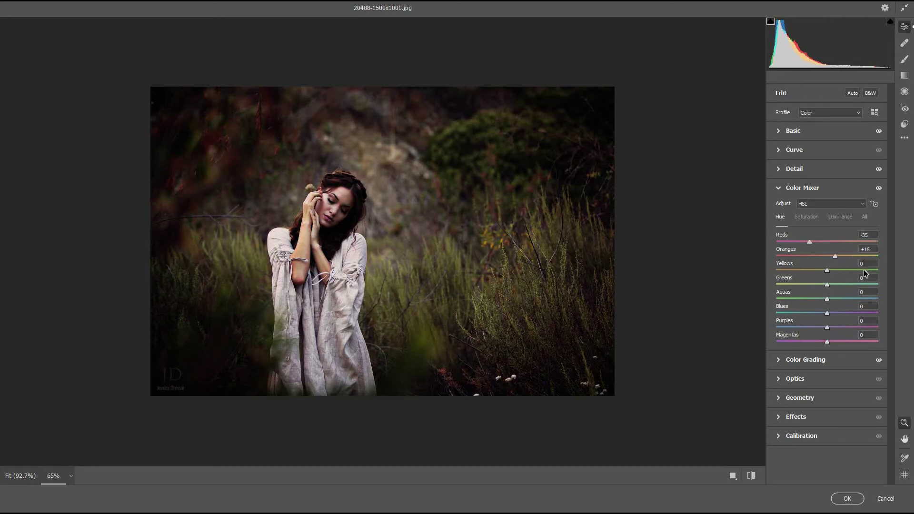
{"action": "left_click_drag", "start_coordinate": [826, 270], "coordinate": [775, 270]}
{"action": "left_click_drag", "start_coordinate": [826, 284], "coordinate": [791, 284]}
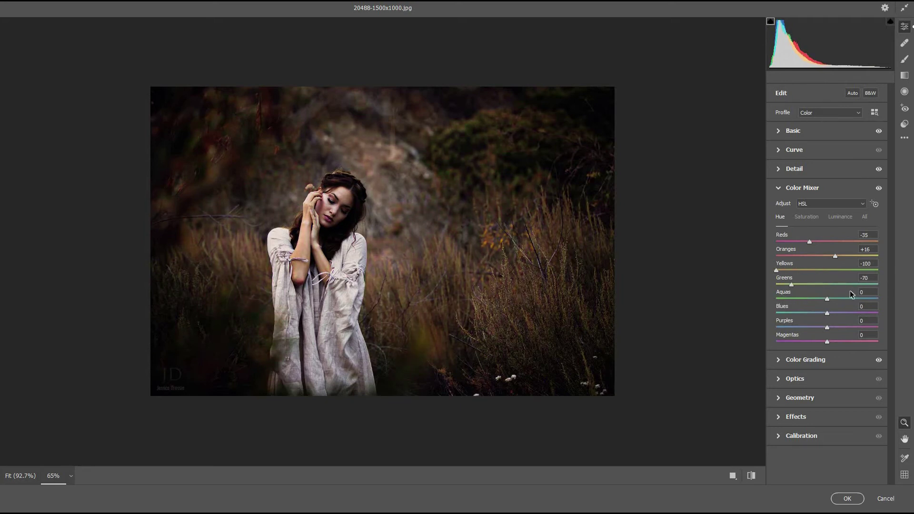
{"action": "left_click", "coordinate": [798, 284]}
{"action": "left_click", "coordinate": [787, 284]}
{"action": "left_click_drag", "start_coordinate": [828, 298], "coordinate": [894, 298]}
{"action": "left_click_drag", "start_coordinate": [816, 313], "coordinate": [876, 312]}
{"action": "left_click_drag", "start_coordinate": [827, 329], "coordinate": [889, 331]}
{"action": "left_click_drag", "start_coordinate": [826, 342], "coordinate": [772, 343]}
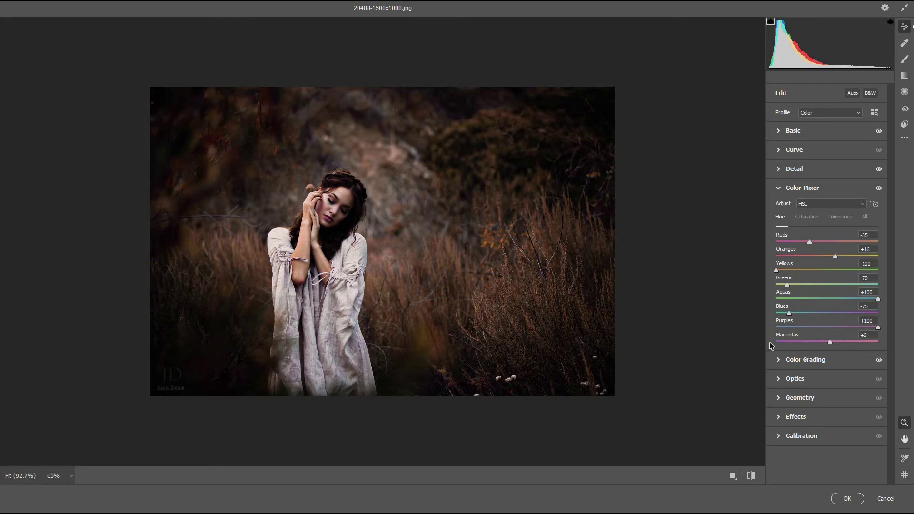
- Colour grading: darken shadows, neutralise midtones, brighten highlights, and set blending to 42
{"action": "left_click", "coordinate": [819, 364]}
{"action": "left_click_drag", "start_coordinate": [796, 361], "coordinate": [785, 365]}
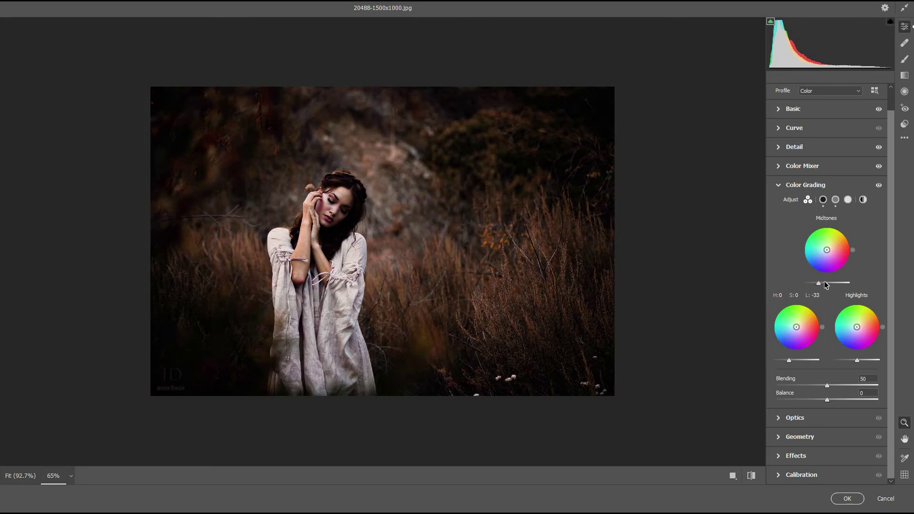
{"action": "left_click_drag", "start_coordinate": [818, 284], "coordinate": [826, 283]}
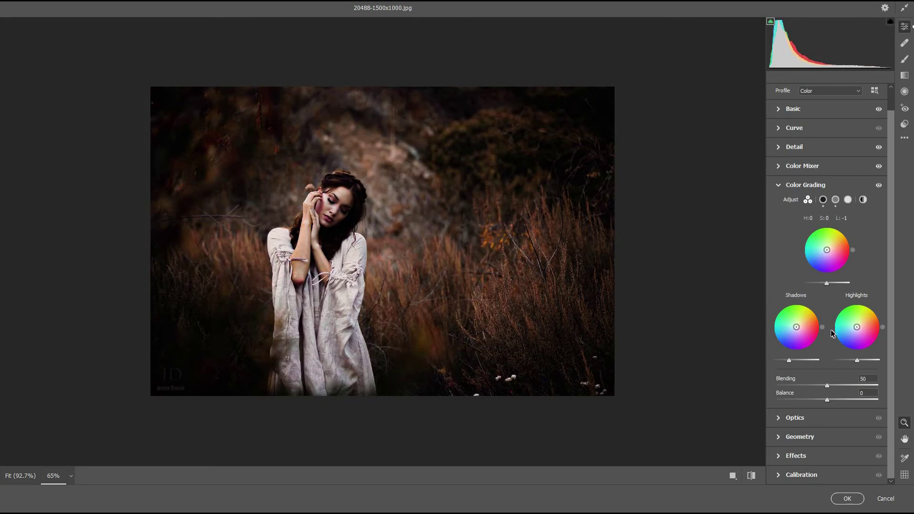
{"action": "left_click", "coordinate": [868, 361]}
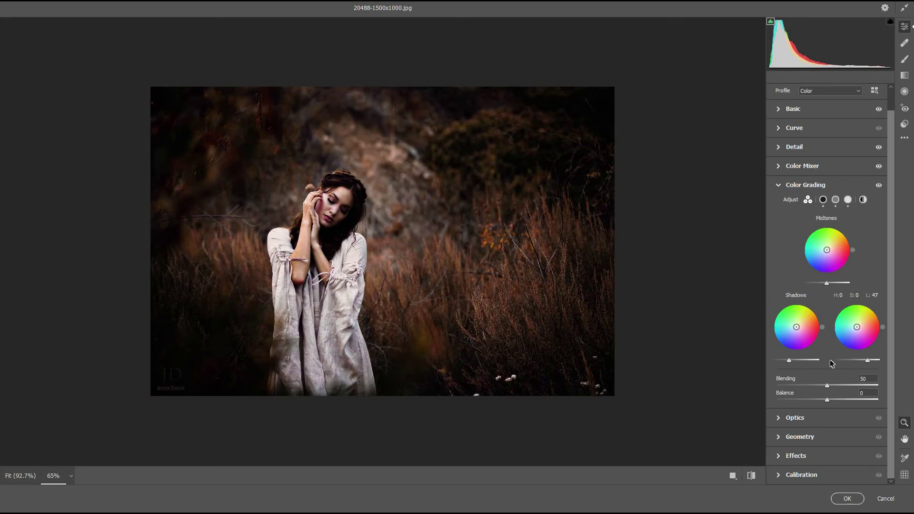
{"action": "mouse_move", "coordinate": [827, 385]}
{"action": "left_mouse_down"}
{"action": "mouse_move", "coordinate": [857, 386]}
{"action": "mouse_move", "coordinate": [856, 400]}
{"action": "left_mouse_up"}
{"action": "left_click", "coordinate": [818, 385]}
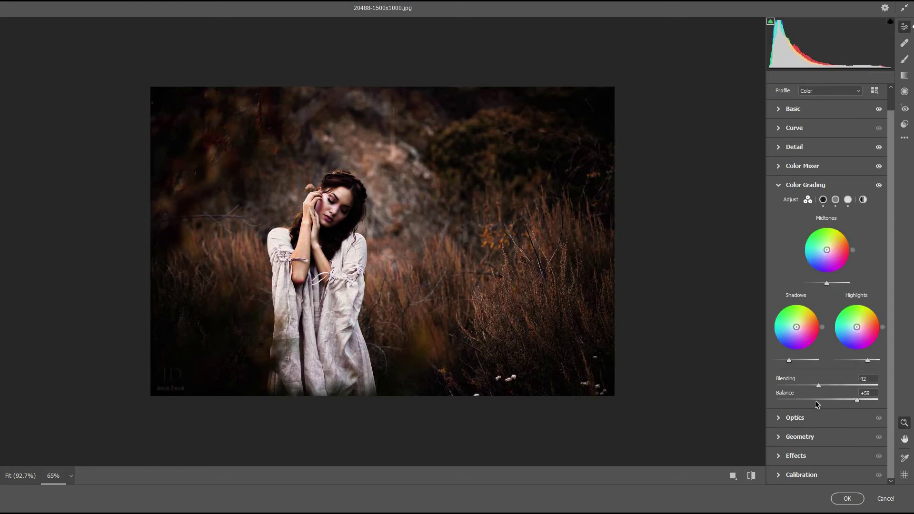
- Set Grain to 0 under Effects and push the Reds hue to -100
{"action": "left_click", "coordinate": [814, 418]}
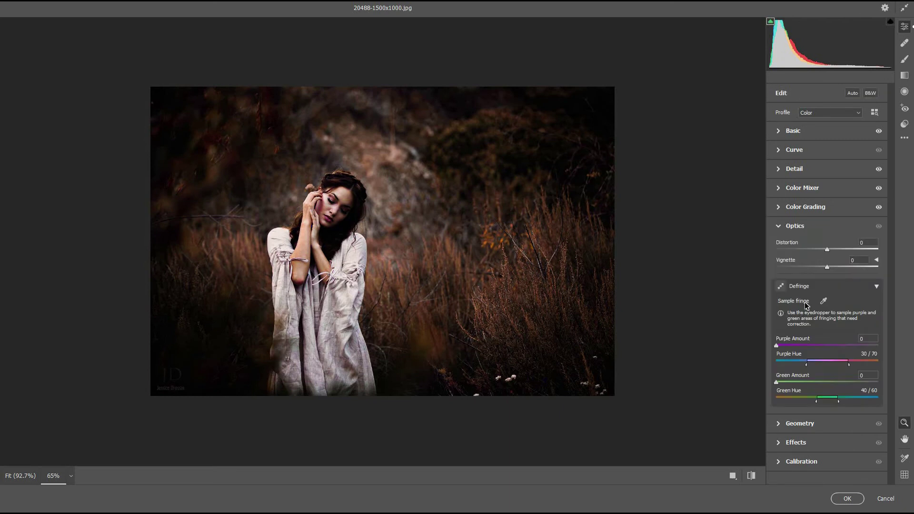
{"action": "left_click", "coordinate": [819, 421]}
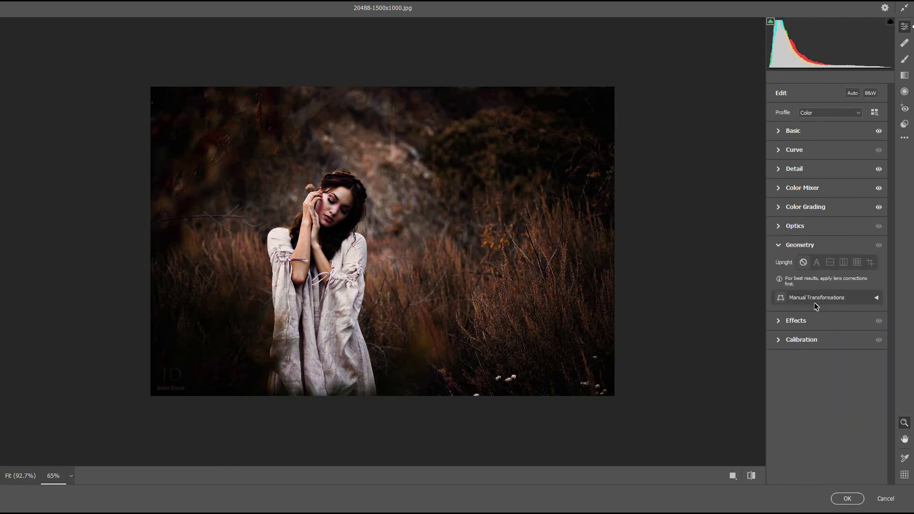
{"action": "left_click", "coordinate": [806, 327]}
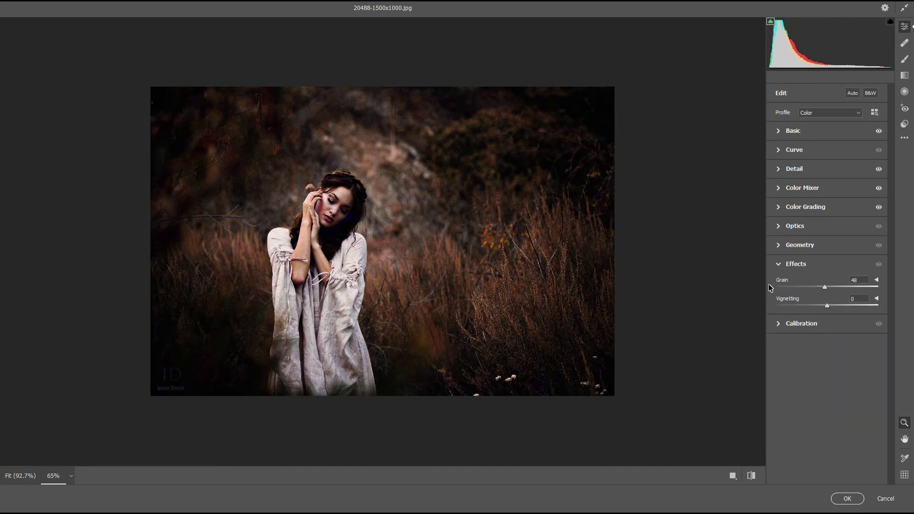
{"action": "left_click_drag", "start_coordinate": [768, 287], "coordinate": [746, 299]}
{"action": "left_click", "coordinate": [791, 188]}
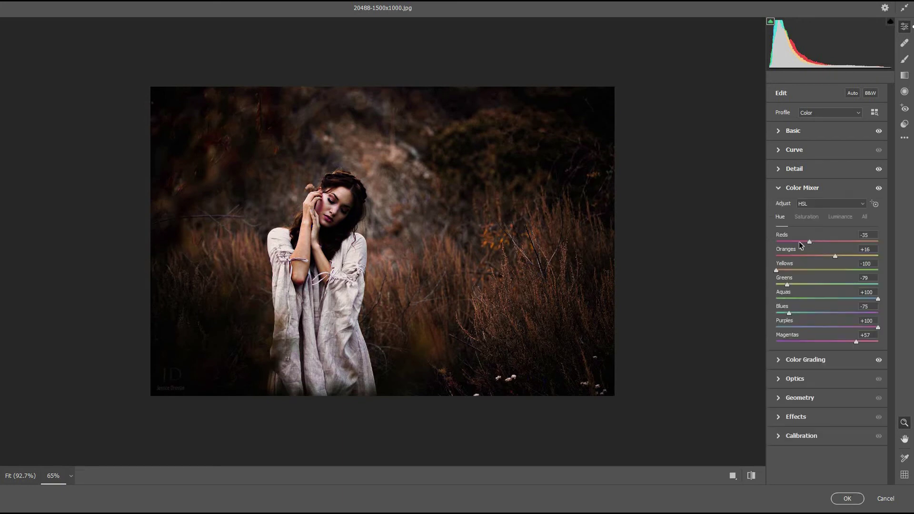
{"action": "left_click_drag", "start_coordinate": [786, 241], "coordinate": [773, 242]}
- Apply the Camera Raw edits and select Layer 1 in the Layers panel
{"action": "left_click", "coordinate": [852, 500]}
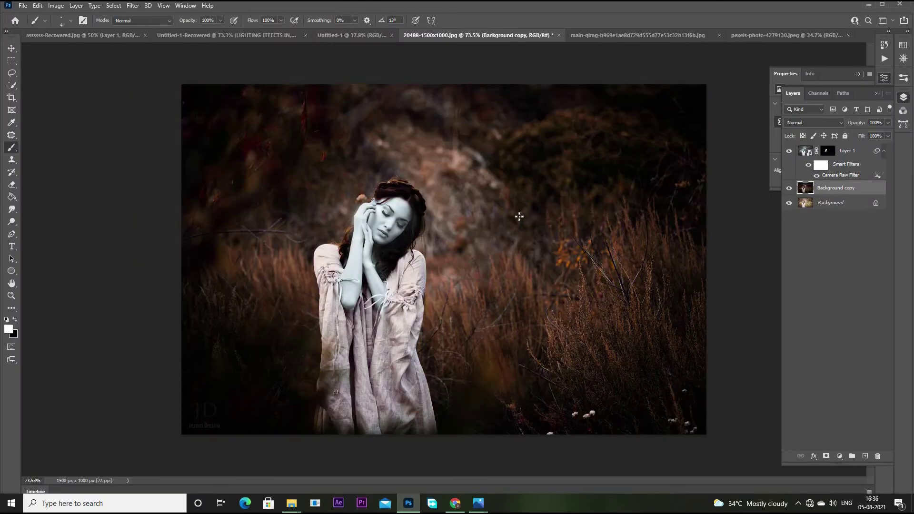
{"action": "scroll", "coordinate": [535, 211], "scroll_direction": "up", "scroll_amount": 3}
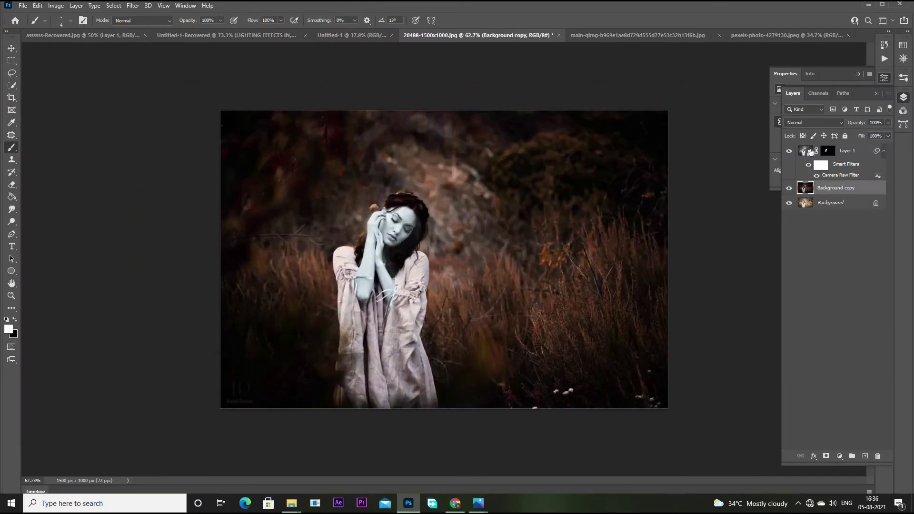
{"action": "left_click", "coordinate": [810, 150]}
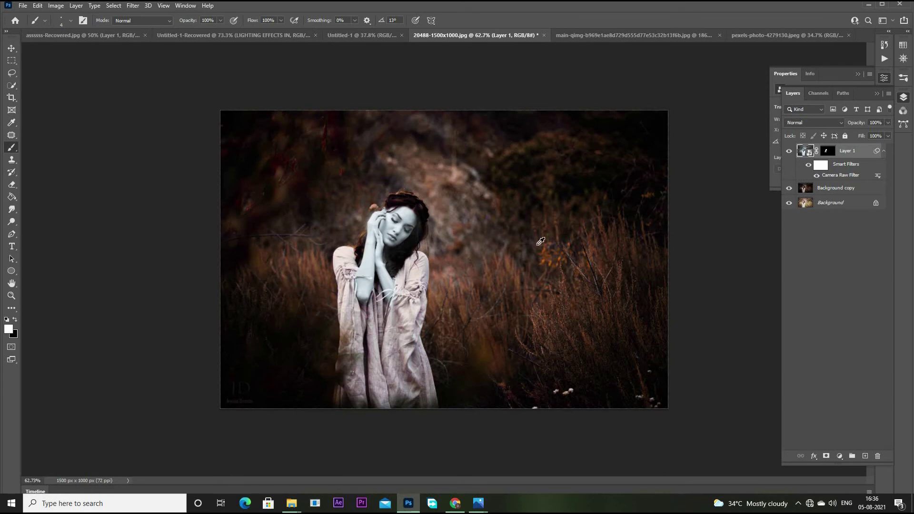
- Set Layer 1's opacity to 89% so some colour returns to the woman
{"action": "scroll", "coordinate": [437, 219], "scroll_direction": "up", "scroll_amount": 2}
{"action": "scroll", "coordinate": [437, 219], "scroll_direction": "up", "scroll_amount": 2}
{"action": "scroll", "coordinate": [437, 219], "scroll_direction": "down", "scroll_amount": 2}
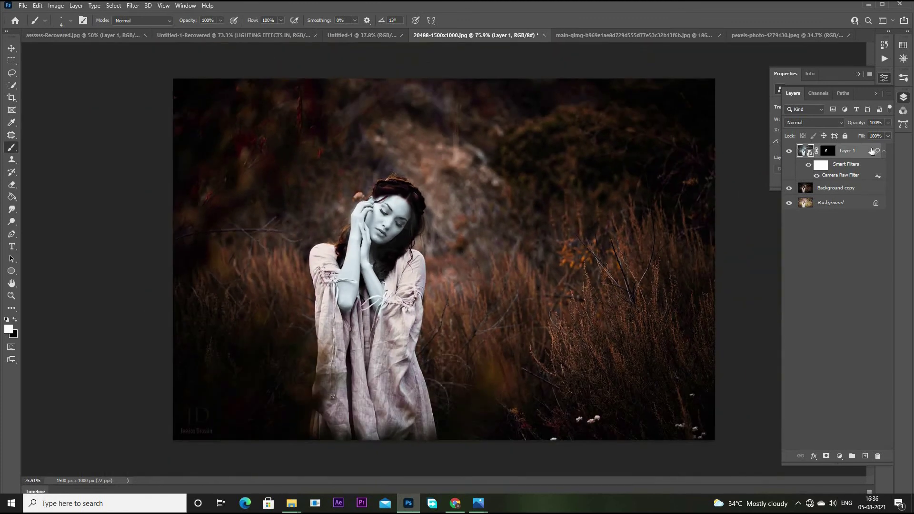
{"action": "left_click_drag", "start_coordinate": [885, 122], "coordinate": [881, 132]}
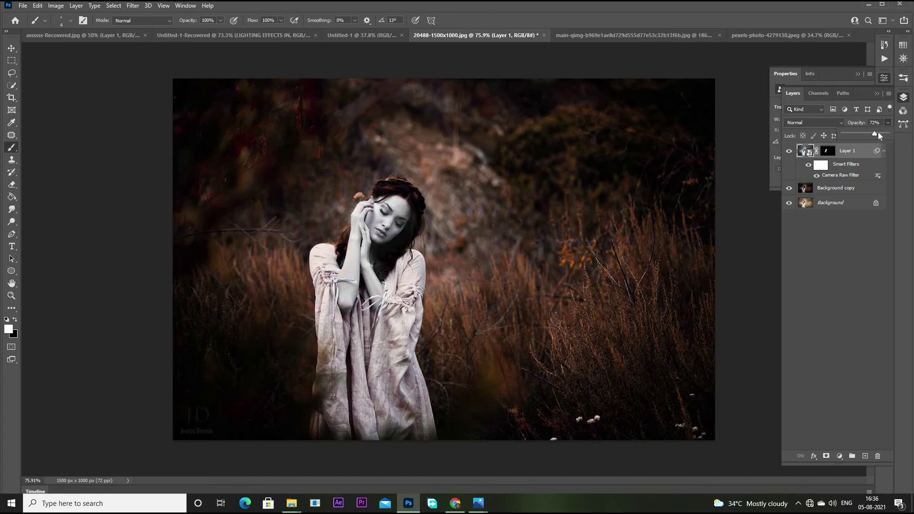
{"action": "left_click_drag", "start_coordinate": [878, 135], "coordinate": [868, 142]}
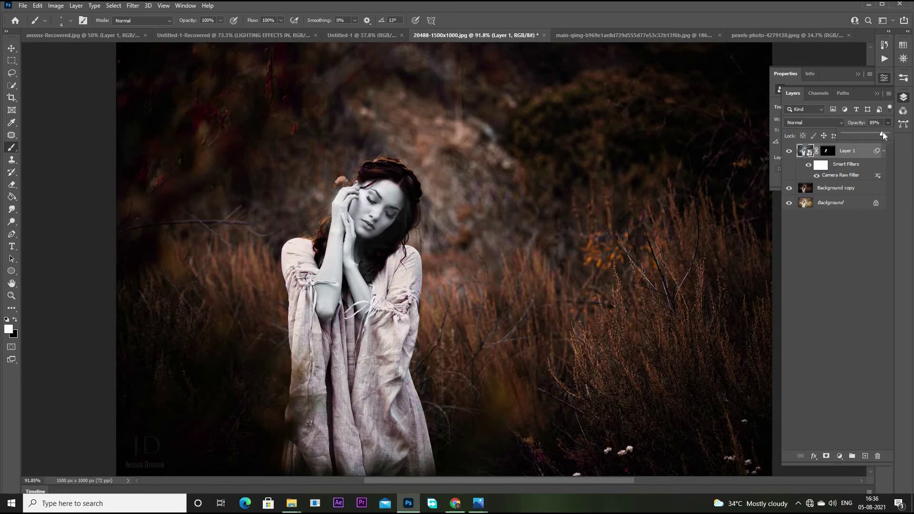
{"action": "scroll", "coordinate": [404, 293], "scroll_direction": "down", "scroll_amount": 2}
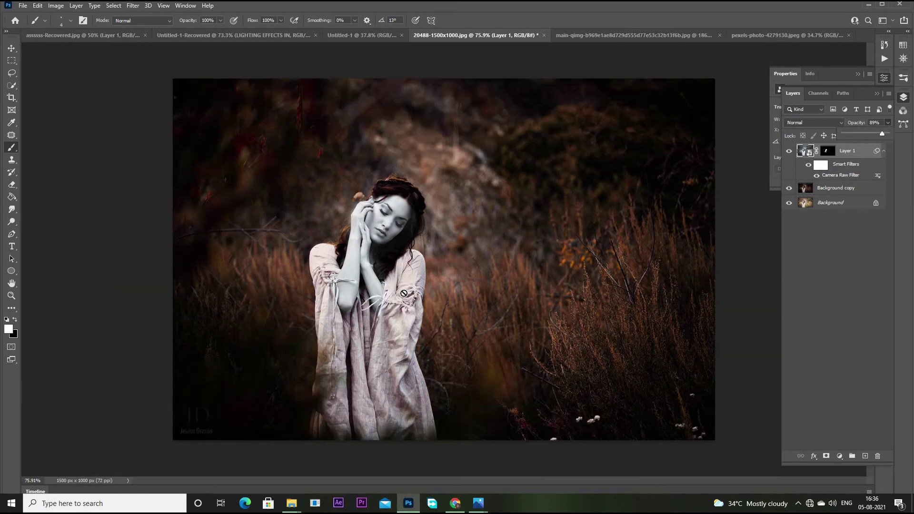
{"action": "scroll", "coordinate": [403, 293], "scroll_direction": "down", "scroll_amount": 3}
{"action": "scroll", "coordinate": [419, 291], "scroll_direction": "up", "scroll_amount": 1}
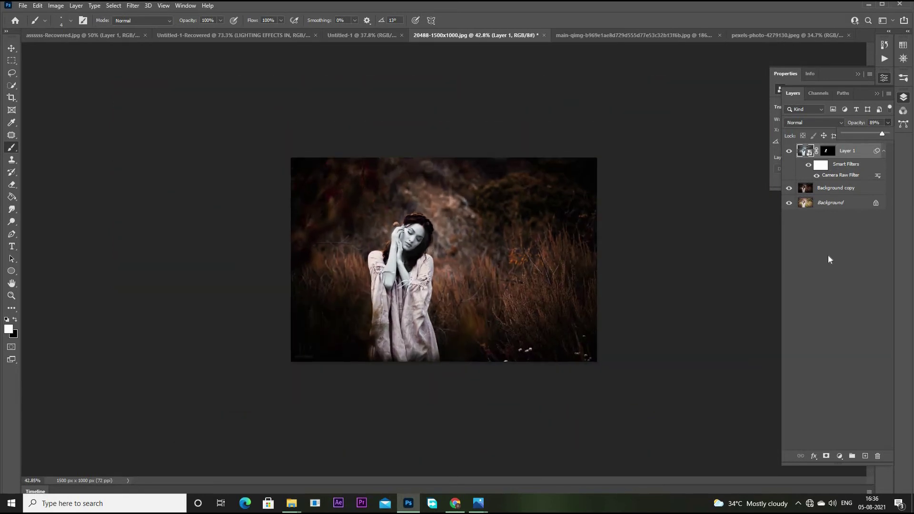
- Convert Layer 1 to a smart object and add a Hue/Saturation adjustment layer
{"action": "right_click", "coordinate": [858, 151]}
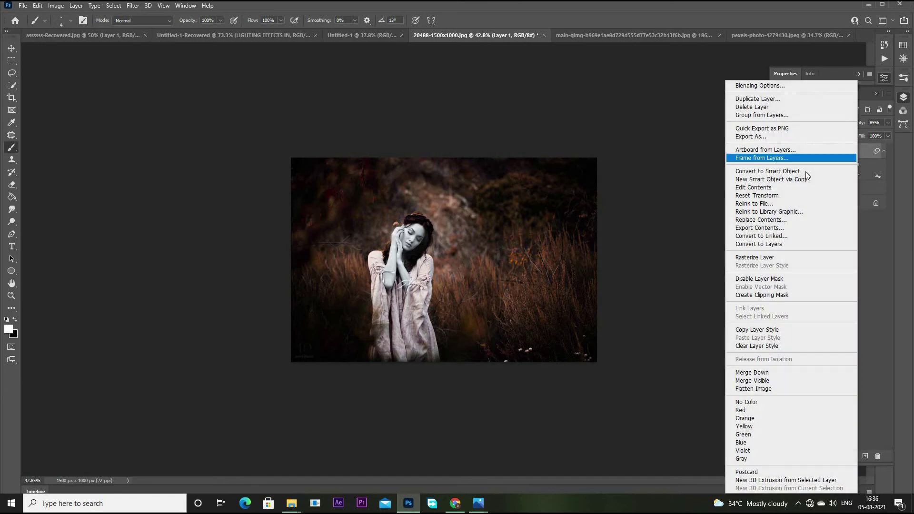
{"action": "left_click", "coordinate": [798, 170]}
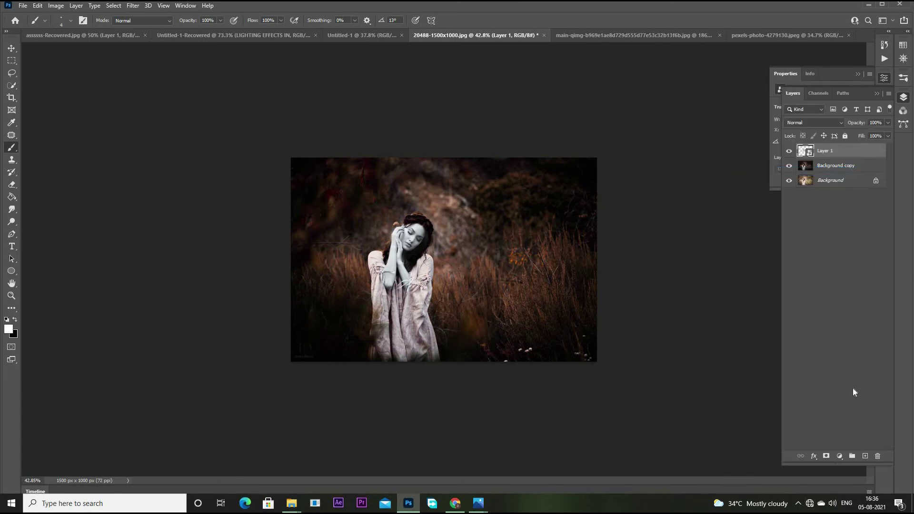
{"action": "left_click", "coordinate": [839, 456]}
{"action": "left_click", "coordinate": [878, 368]}
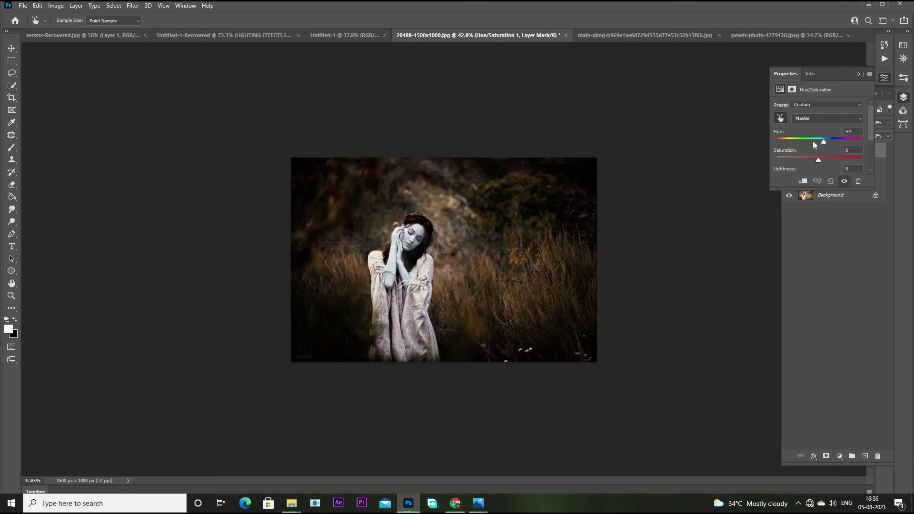
- Shift the hue to -35 so the grass turns red, and slightly reduce saturation
{"action": "left_click_drag", "start_coordinate": [817, 142], "coordinate": [804, 144]}
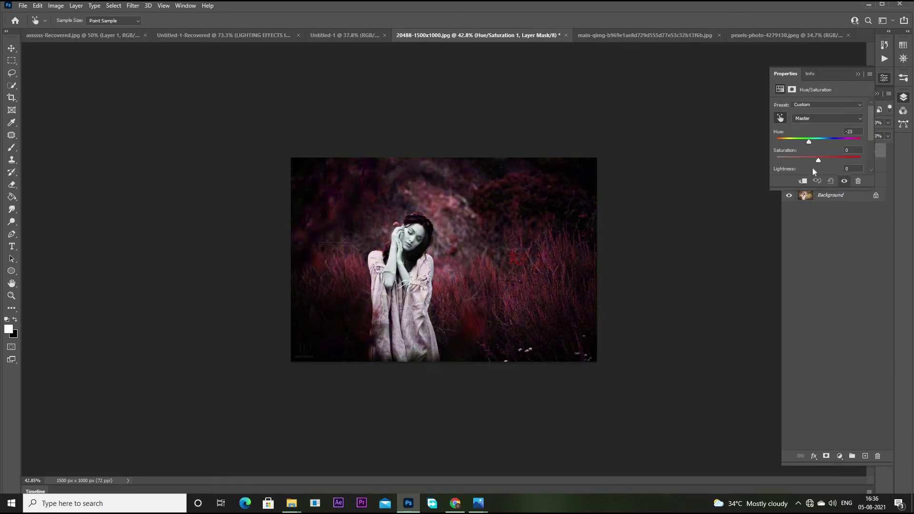
{"action": "left_click_drag", "start_coordinate": [818, 160], "coordinate": [813, 155]}
{"action": "scroll", "coordinate": [809, 159], "scroll_direction": "down", "scroll_amount": 1}
{"action": "key", "text": "ctrl+z"}
- Try purple, magenta and olive Colorize tints, then drop Colorize; set Saturation -6, Lightness -15
{"action": "left_click", "coordinate": [824, 169]}
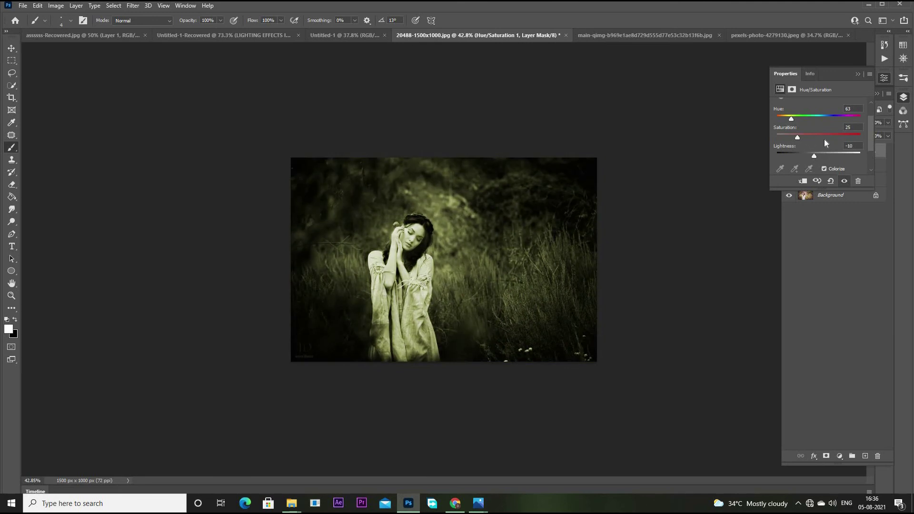
{"action": "left_click", "coordinate": [841, 117]}
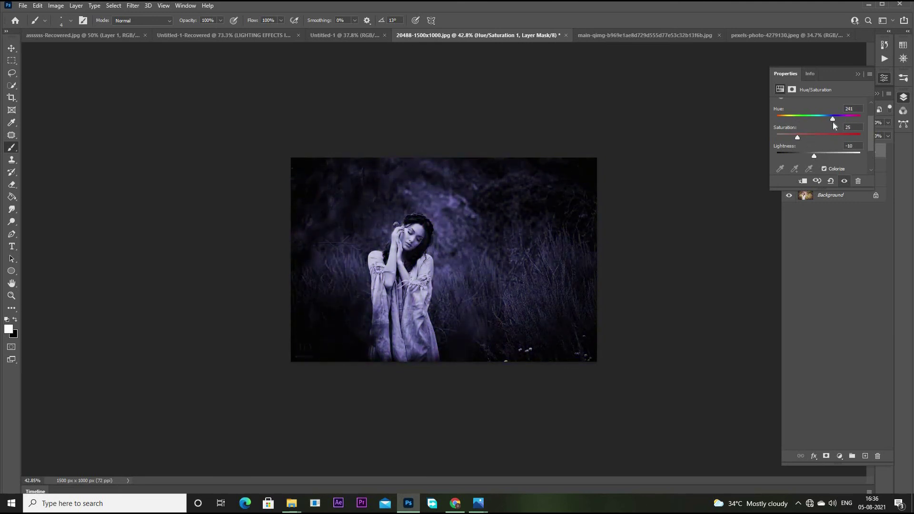
{"action": "left_click_drag", "start_coordinate": [833, 122], "coordinate": [849, 129]}
{"action": "left_click_drag", "start_coordinate": [860, 128], "coordinate": [791, 157]}
{"action": "left_click", "coordinate": [824, 168]}
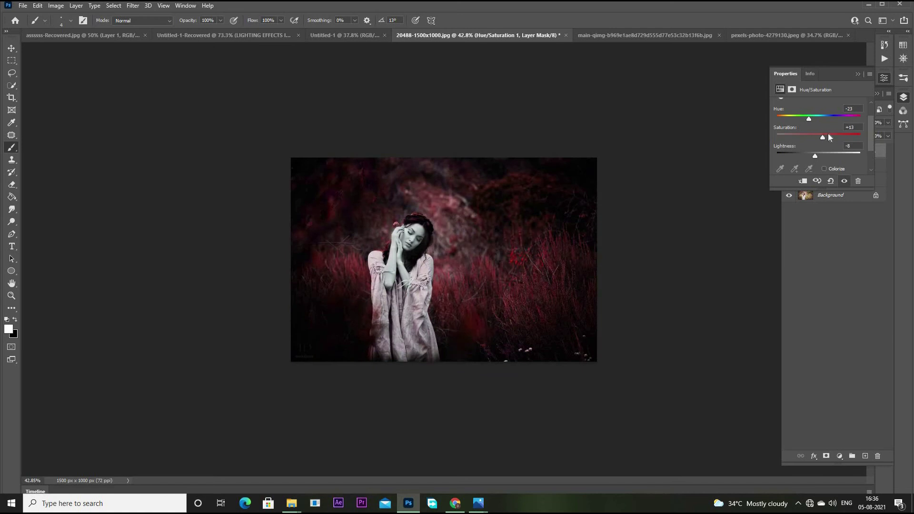
{"action": "left_click_drag", "start_coordinate": [816, 138], "coordinate": [814, 138]}
{"action": "left_click_drag", "start_coordinate": [819, 155], "coordinate": [811, 158]}
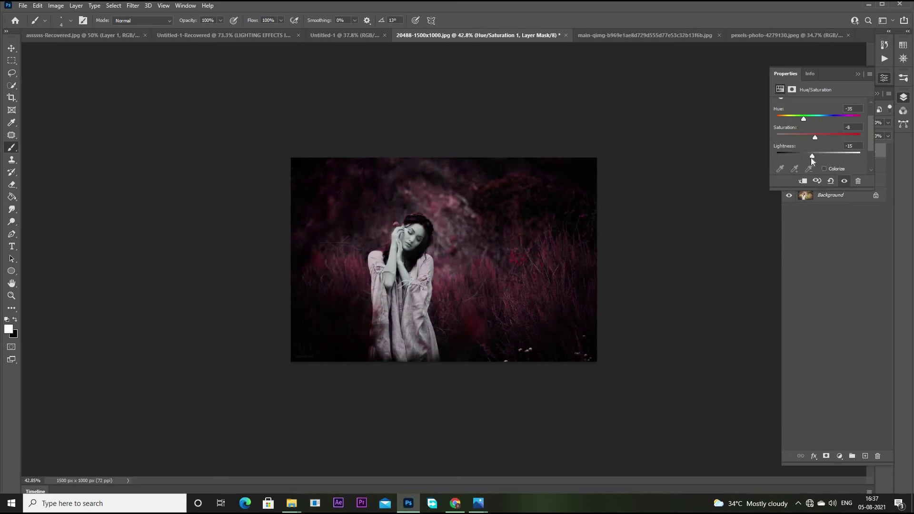
- Zoom out and invert the Hue/Saturation 1 mask to hide the red adjustment
{"action": "left_click", "coordinate": [859, 227]}
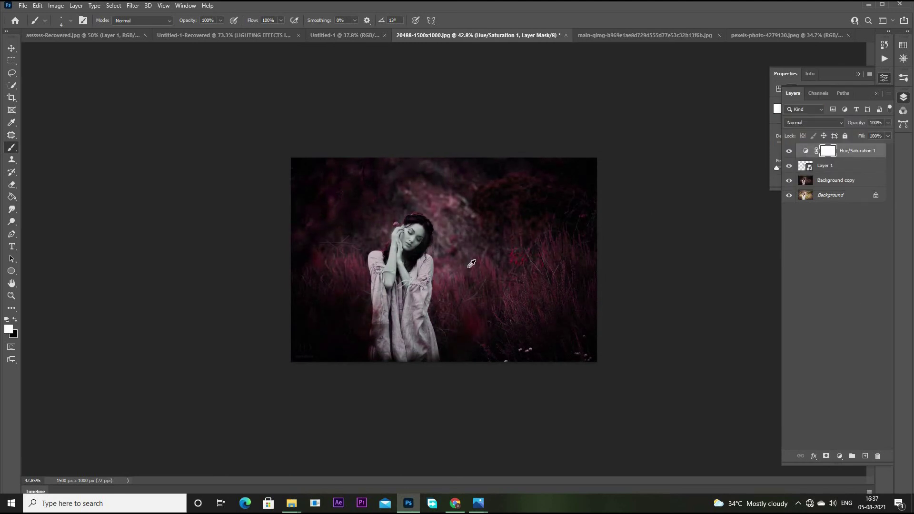
{"action": "scroll", "coordinate": [471, 263], "scroll_direction": "up", "scroll_amount": 2}
{"action": "scroll", "coordinate": [471, 264], "scroll_direction": "up", "scroll_amount": 1}
{"action": "scroll", "coordinate": [384, 250], "scroll_direction": "up", "scroll_amount": 1}
{"action": "scroll", "coordinate": [384, 250], "scroll_direction": "up", "scroll_amount": 1}
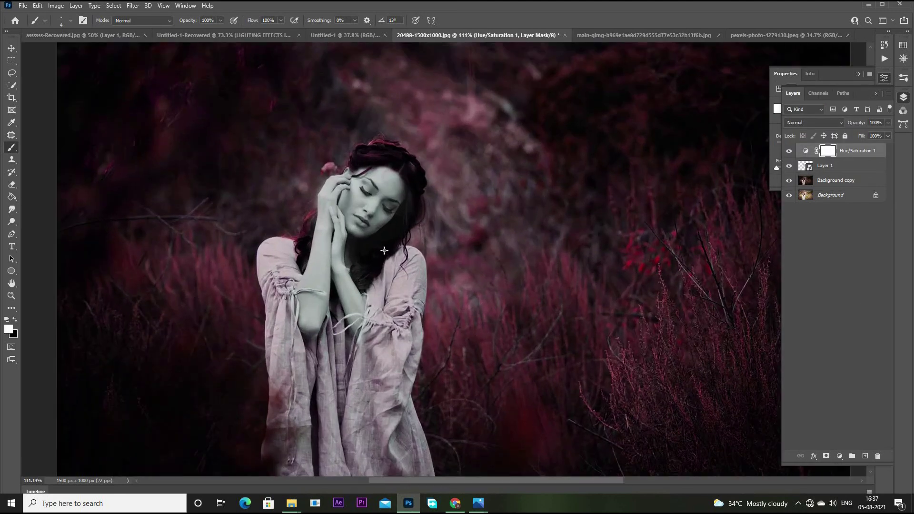
{"action": "scroll", "coordinate": [384, 250], "scroll_direction": "down", "scroll_amount": 2}
{"action": "key", "text": "alt+bracketleft"}
{"action": "key", "text": "alt+bracketleft"}
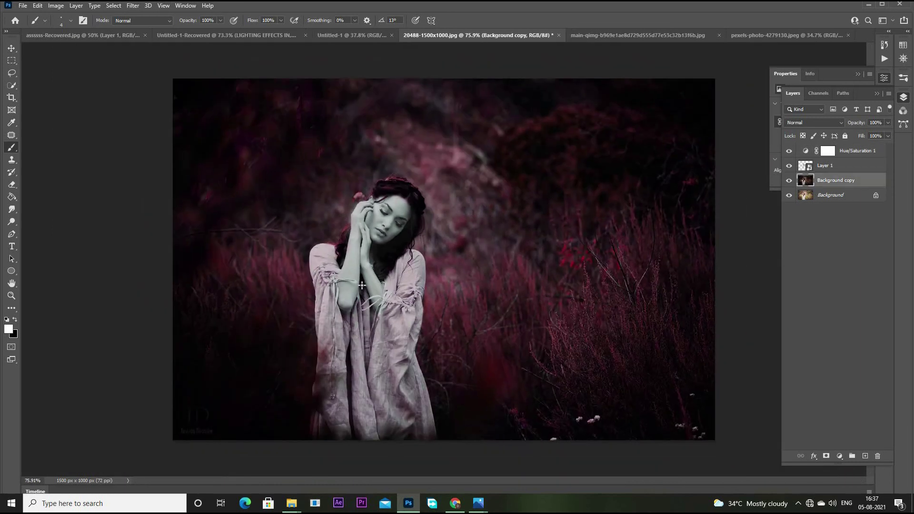
{"action": "scroll", "coordinate": [362, 285], "scroll_direction": "down", "scroll_amount": 1}
{"action": "left_click", "coordinate": [828, 151]}
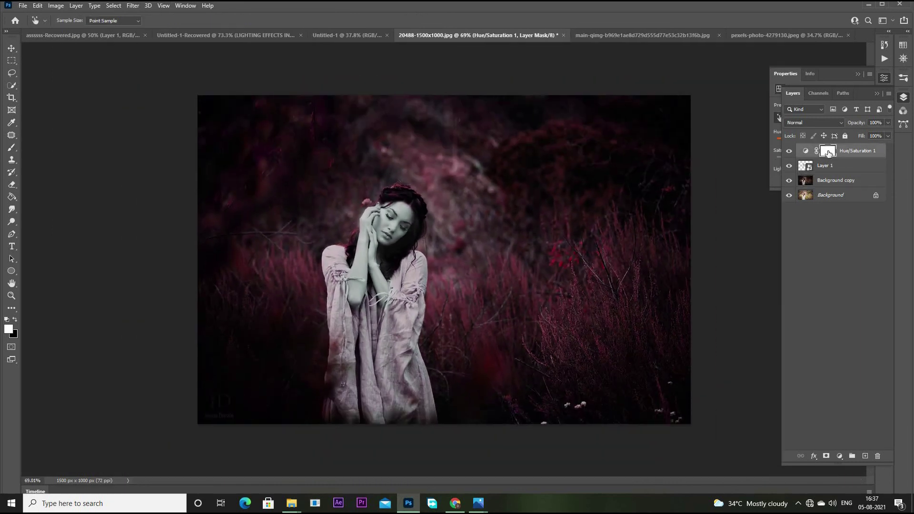
{"action": "key", "text": "ctrl+i"}
- Paint the magenta tint back onto the right-side grass and background with an enlarged brush
{"action": "scroll", "coordinate": [573, 235], "scroll_direction": "down", "scroll_amount": 1}
{"action": "scroll", "coordinate": [573, 235], "scroll_direction": "up", "scroll_amount": 2}
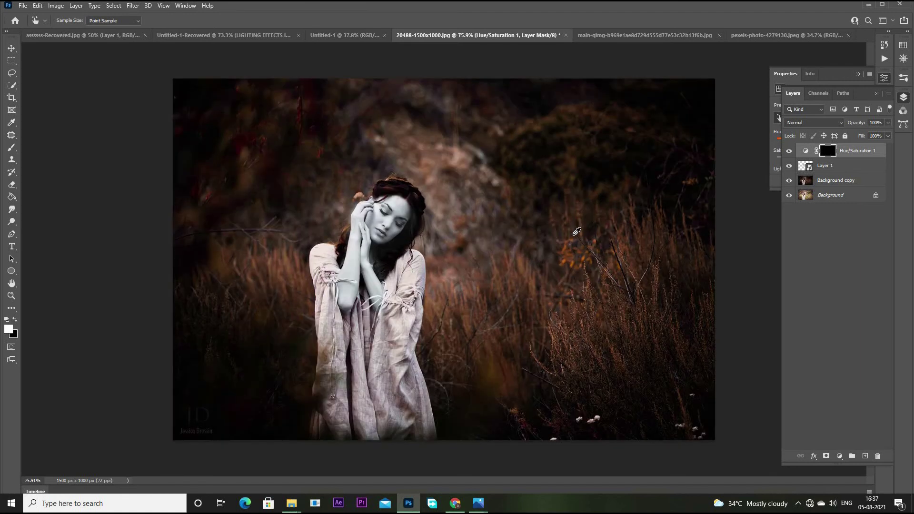
{"action": "key", "text": "b"}
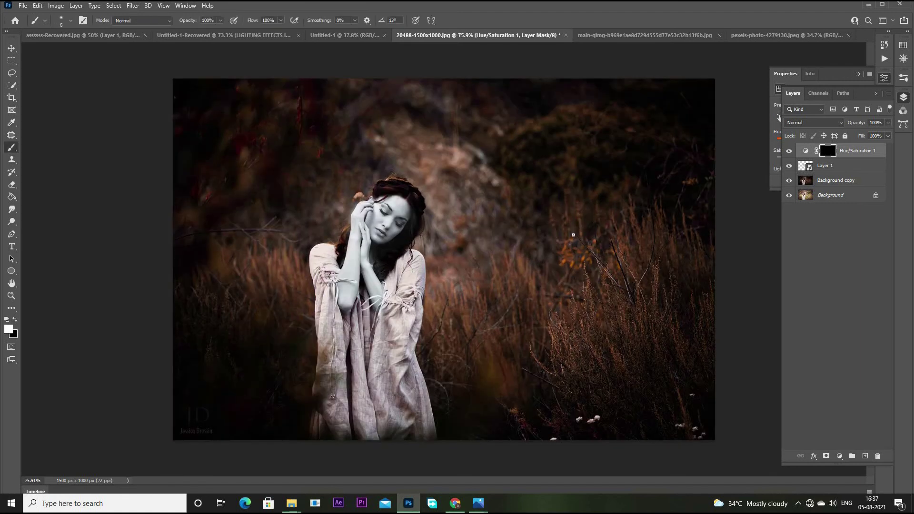
{"action": "key", "text": "bracketright"}
{"action": "key", "text": "bracketright"}
{"action": "key", "text": "bracketright"}
{"action": "left_click_drag", "start_coordinate": [486, 281], "coordinate": [510, 218]}
{"action": "left_click_drag", "start_coordinate": [574, 157], "coordinate": [572, 261]}
{"action": "key", "text": "bracketright"}
{"action": "key", "text": "bracketright"}
{"action": "key", "text": "bracketright"}
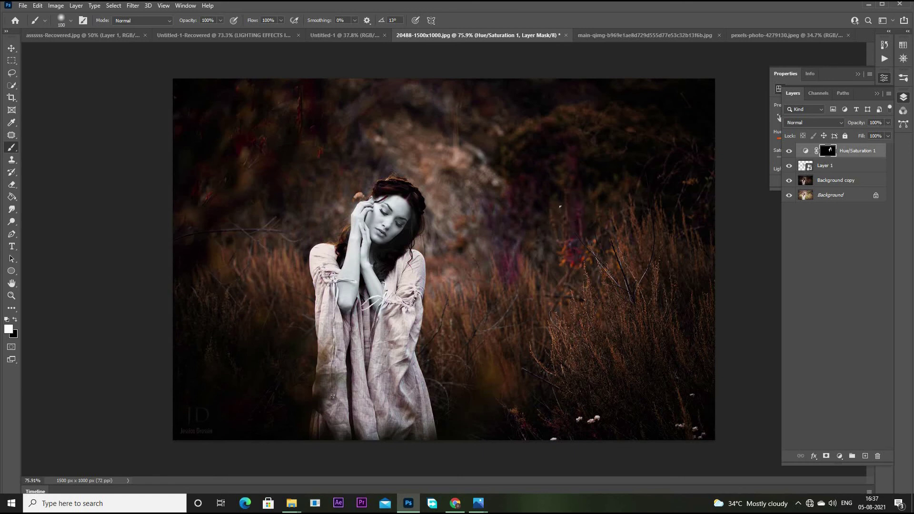
{"action": "left_click_drag", "start_coordinate": [595, 142], "coordinate": [600, 285]}
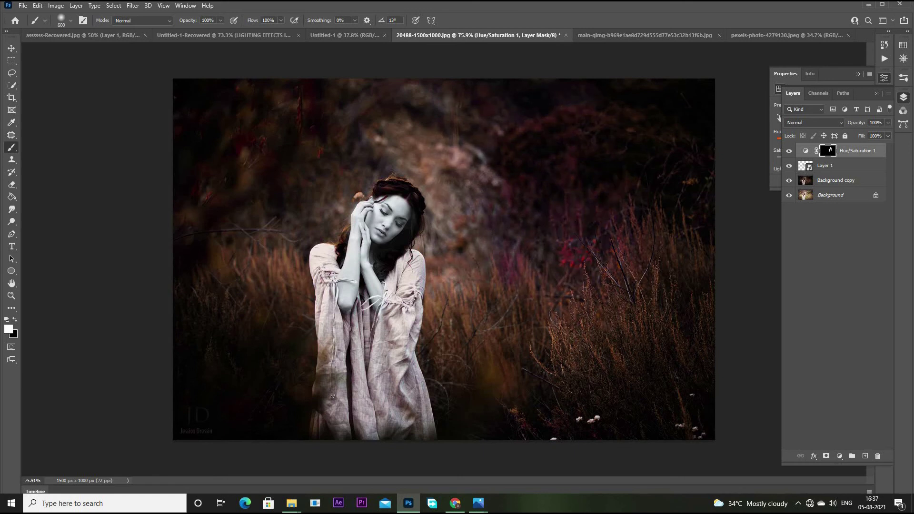
- Extend the magenta-red tint over the orange grass at lower right and on the left
{"action": "key", "text": "bracketright"}
{"action": "left_click_drag", "start_coordinate": [495, 361], "coordinate": [500, 381]}
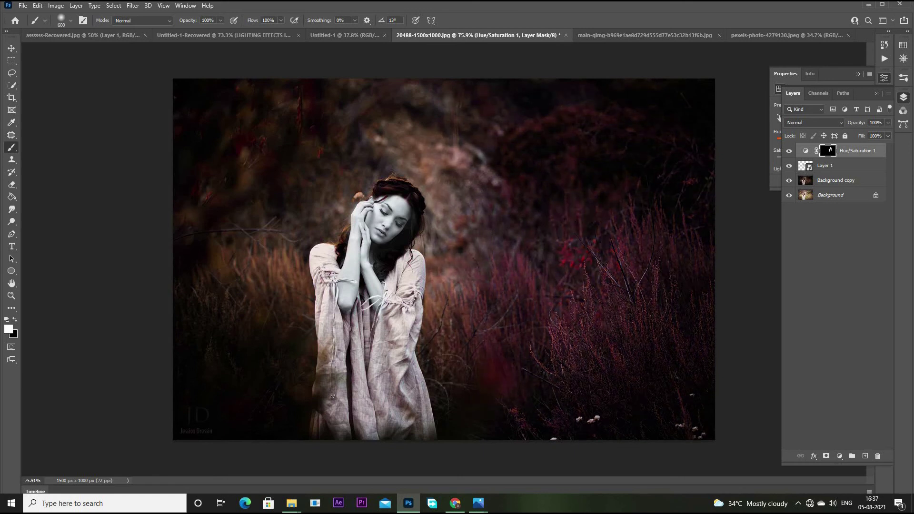
{"action": "scroll", "coordinate": [444, 260], "scroll_direction": "down", "scroll_amount": 3}
{"action": "scroll", "coordinate": [444, 260], "scroll_direction": "down", "scroll_amount": 1}
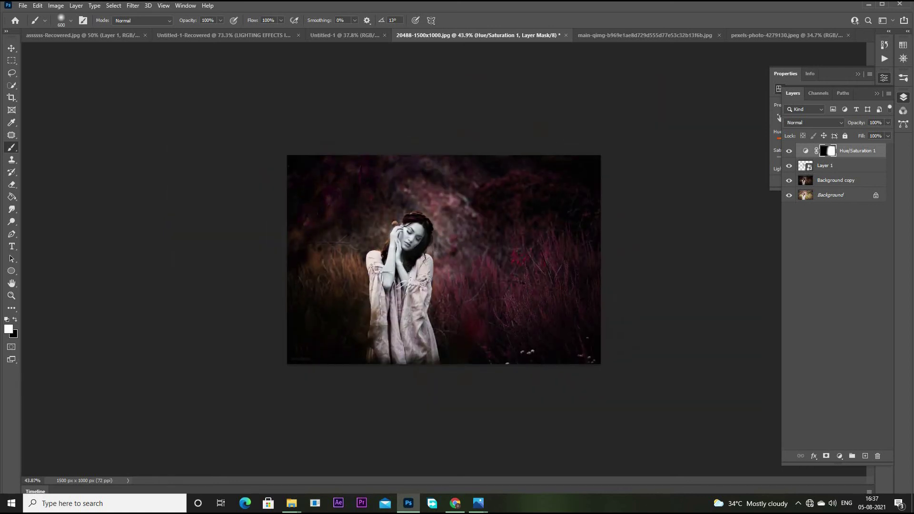
{"action": "left_click_drag", "start_coordinate": [319, 266], "coordinate": [328, 334]}
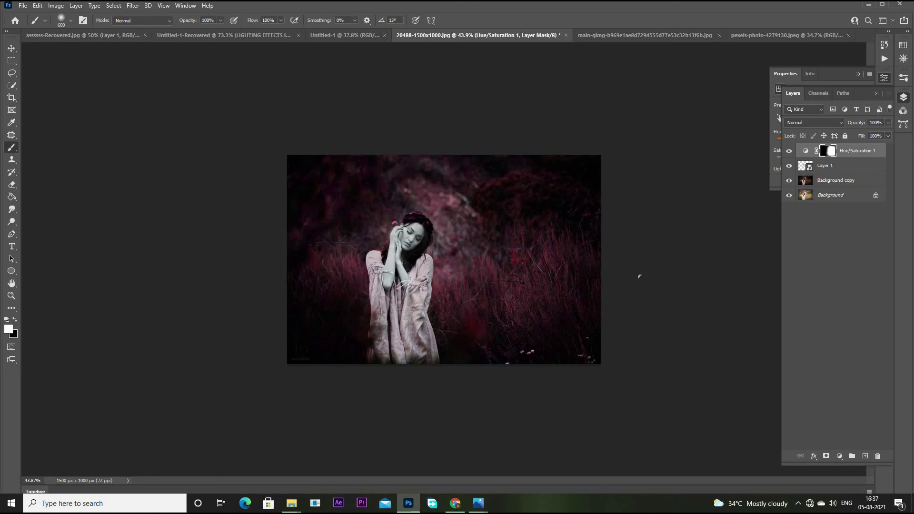
{"action": "scroll", "coordinate": [579, 271], "scroll_direction": "up", "scroll_amount": 2}
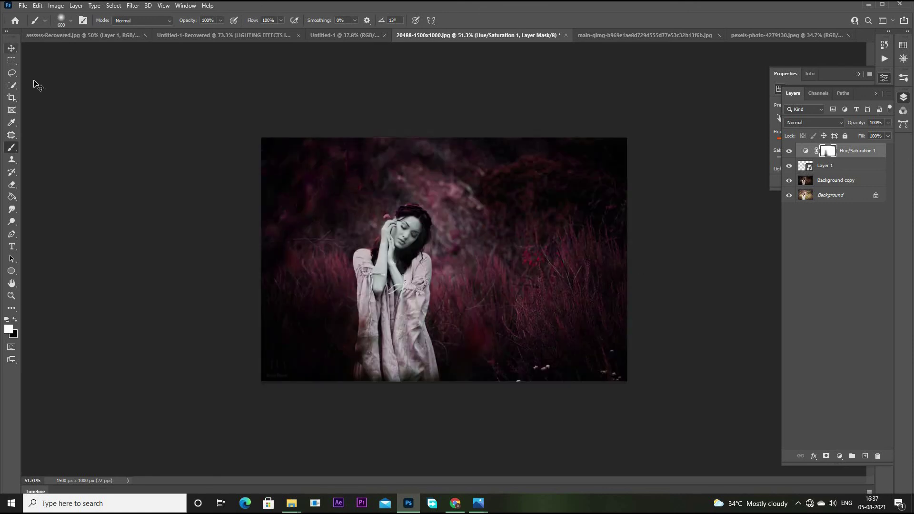
- Select Layer 1 and zoom in on the image
{"action": "key", "text": "v"}
{"action": "scroll", "coordinate": [548, 214], "scroll_direction": "up", "scroll_amount": 1}
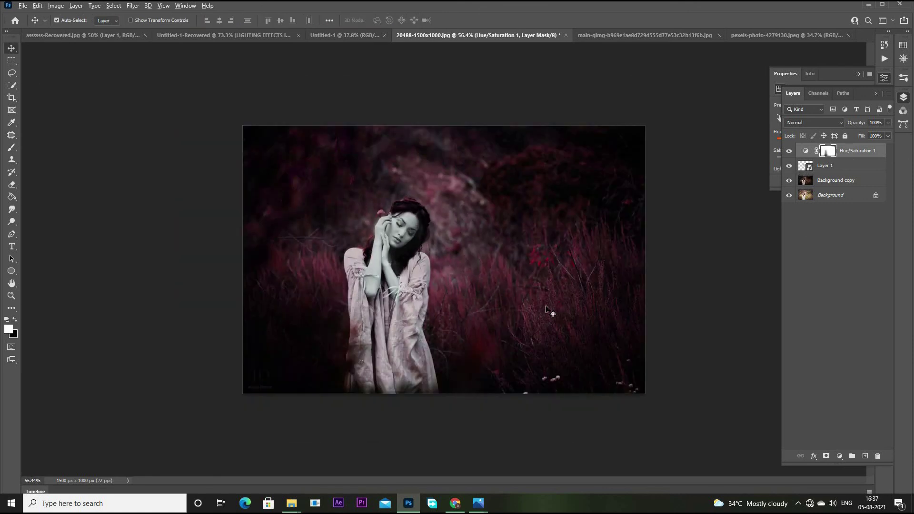
{"action": "scroll", "coordinate": [547, 309], "scroll_direction": "up", "scroll_amount": 3}
{"action": "scroll", "coordinate": [592, 253], "scroll_direction": "down", "scroll_amount": 2}
{"action": "scroll", "coordinate": [552, 254], "scroll_direction": "up", "scroll_amount": 1}
{"action": "scroll", "coordinate": [552, 254], "scroll_direction": "up", "scroll_amount": 1}
{"action": "scroll", "coordinate": [552, 254], "scroll_direction": "up", "scroll_amount": 1}
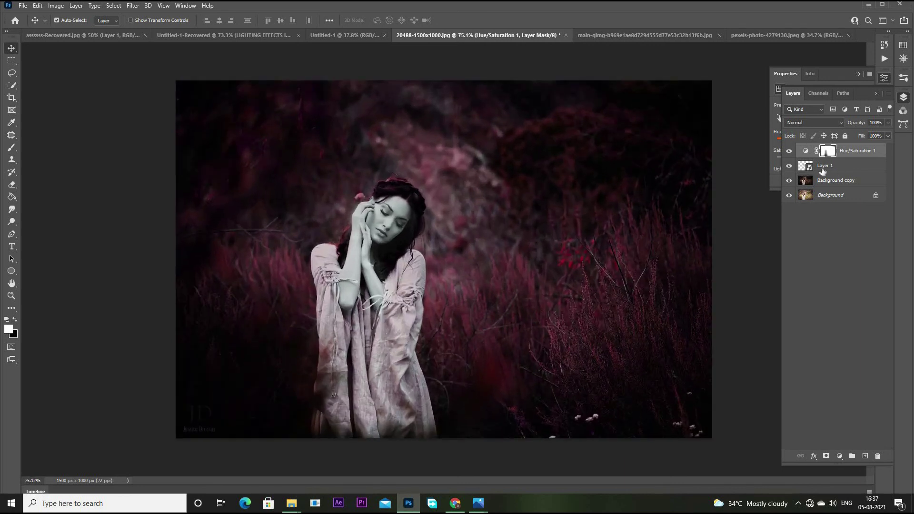
{"action": "left_click", "coordinate": [822, 167]}
{"action": "scroll", "coordinate": [411, 210], "scroll_direction": "up", "scroll_amount": 1}
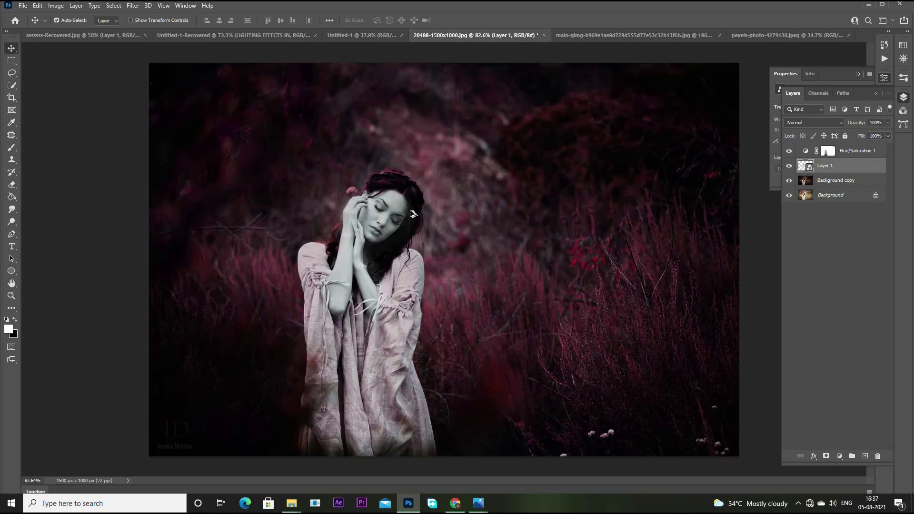
{"action": "key", "text": "ctrl+plus"}
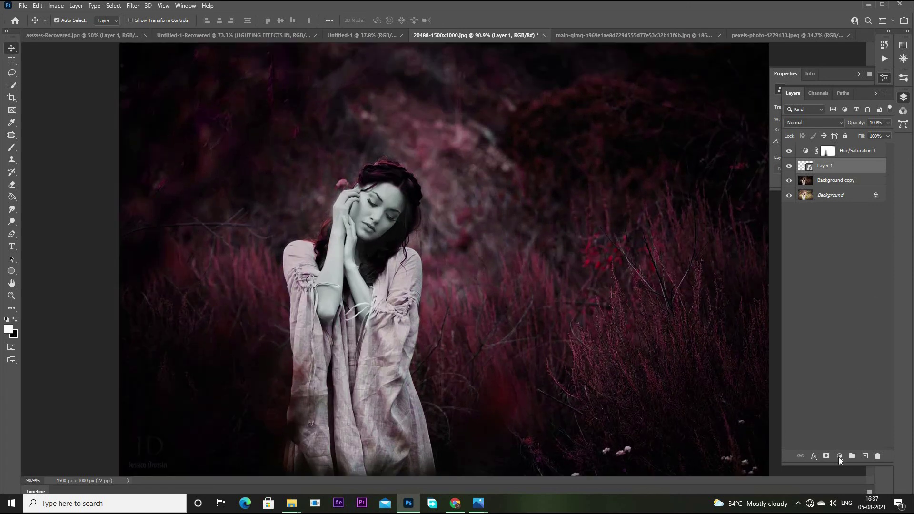
- Add a Brightness/Contrast adjustment layer with Brightness 41 and Contrast -5
{"action": "left_click", "coordinate": [839, 457]}
{"action": "left_click", "coordinate": [870, 318]}
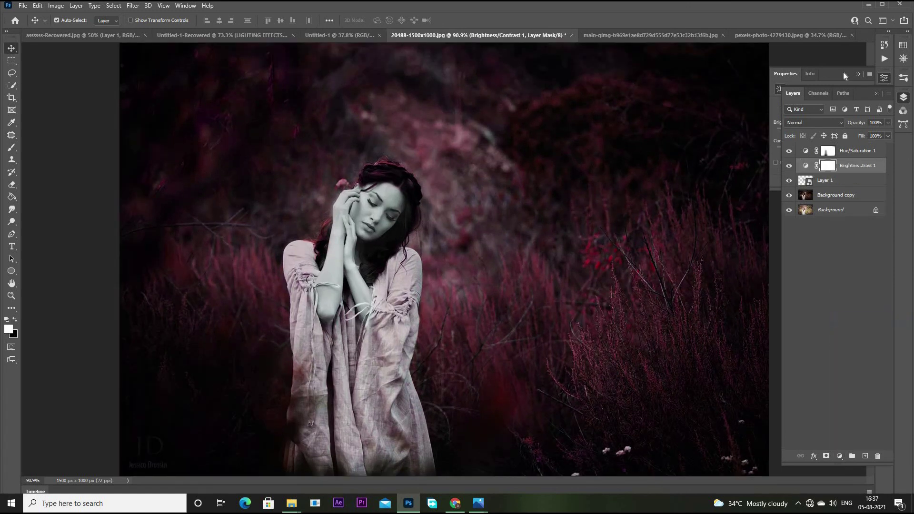
{"action": "left_click", "coordinate": [832, 132]}
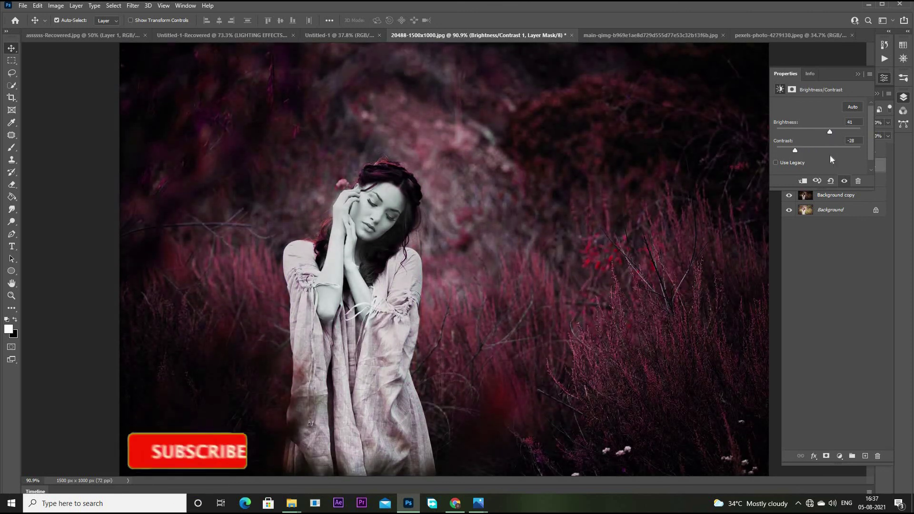
{"action": "left_click_drag", "start_coordinate": [809, 150], "coordinate": [813, 150]}
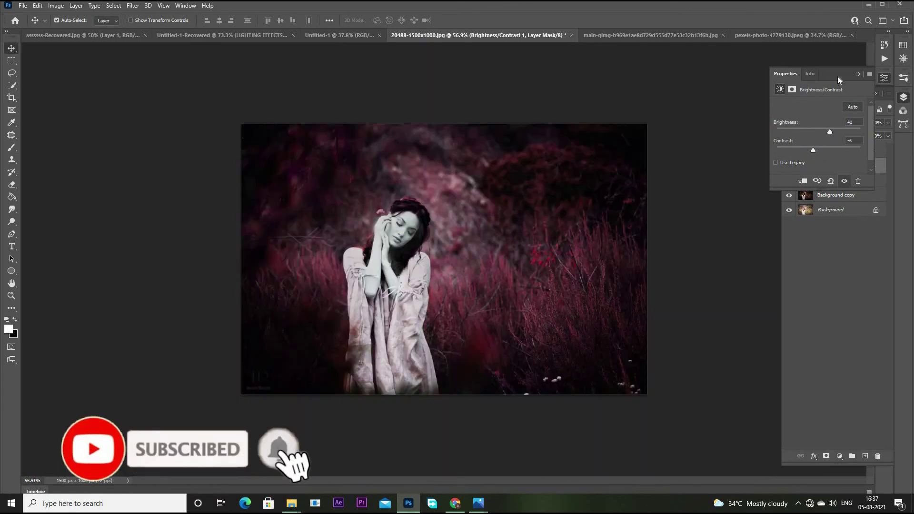
{"action": "left_click_drag", "start_coordinate": [825, 150], "coordinate": [835, 148]}
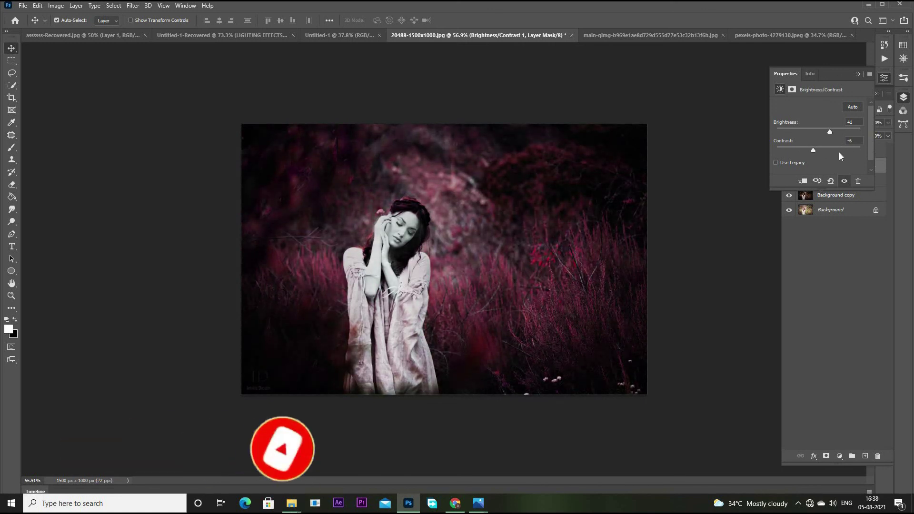
{"action": "left_click", "coordinate": [834, 190]}
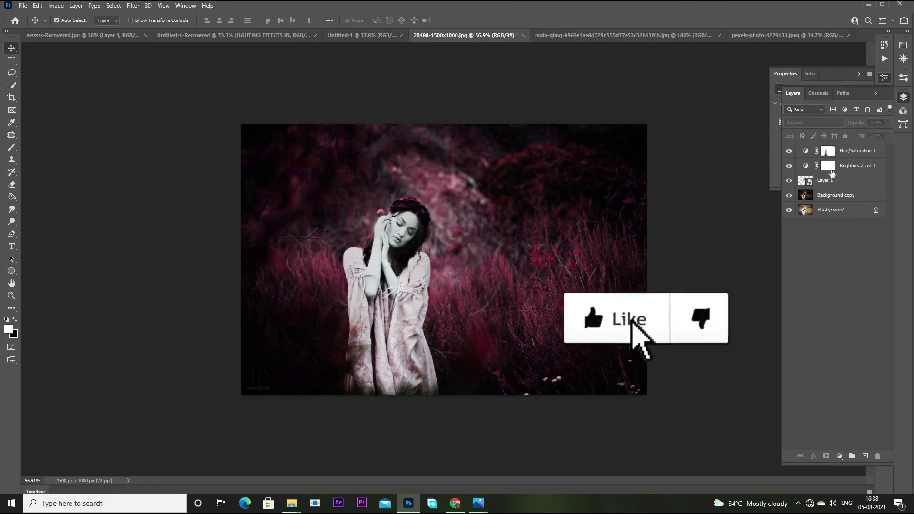
- Invert the Brightness/Contrast mask and test a brush stroke over the woman, then undo it
{"action": "left_click", "coordinate": [838, 166]}
{"action": "key", "text": "ctrl+i"}
{"action": "scroll", "coordinate": [404, 270], "scroll_direction": "up", "scroll_amount": 3}
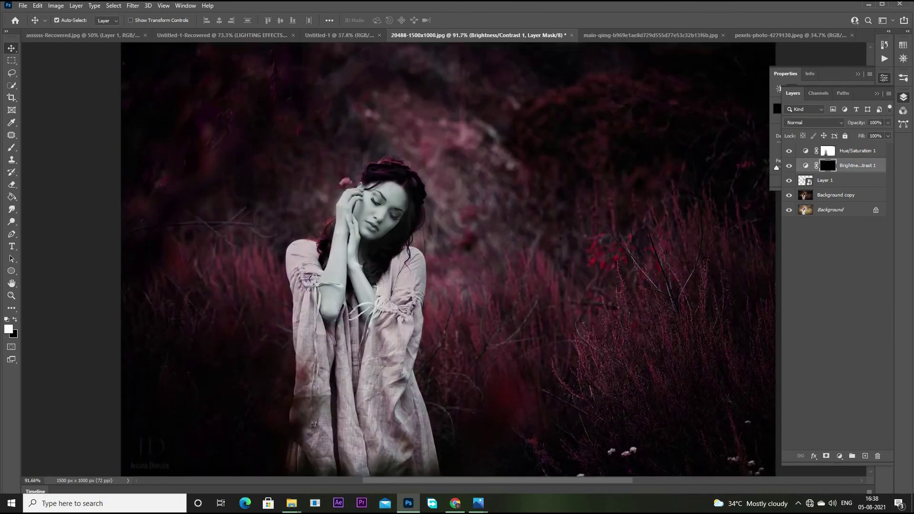
{"action": "key", "text": "b"}
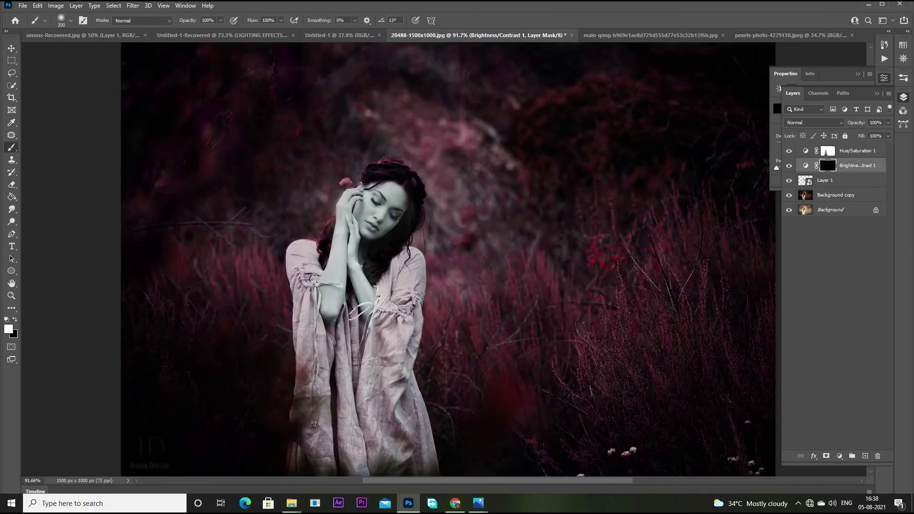
{"action": "key", "text": "bracketleft"}
{"action": "left_click_drag", "start_coordinate": [347, 210], "coordinate": [371, 337]}
{"action": "scroll", "coordinate": [457, 350], "scroll_direction": "down", "scroll_amount": 4}
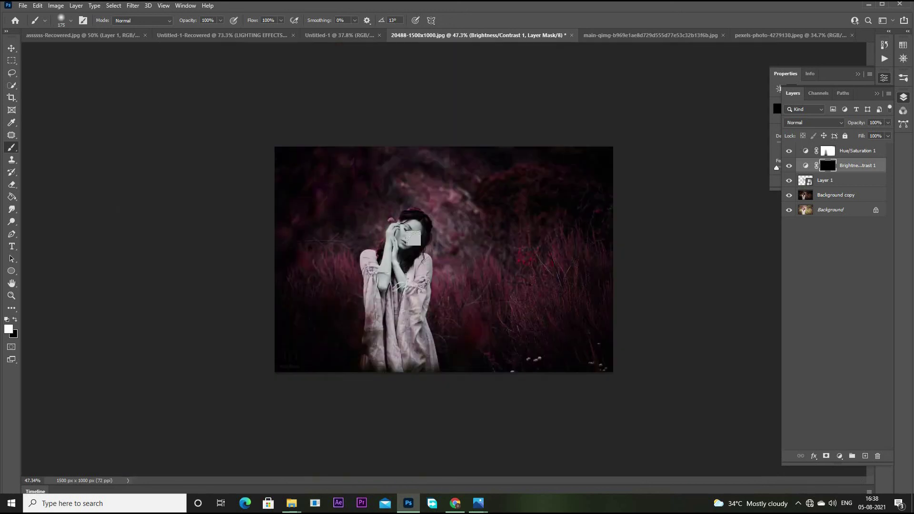
{"action": "scroll", "coordinate": [442, 259], "scroll_direction": "up", "scroll_amount": 3}
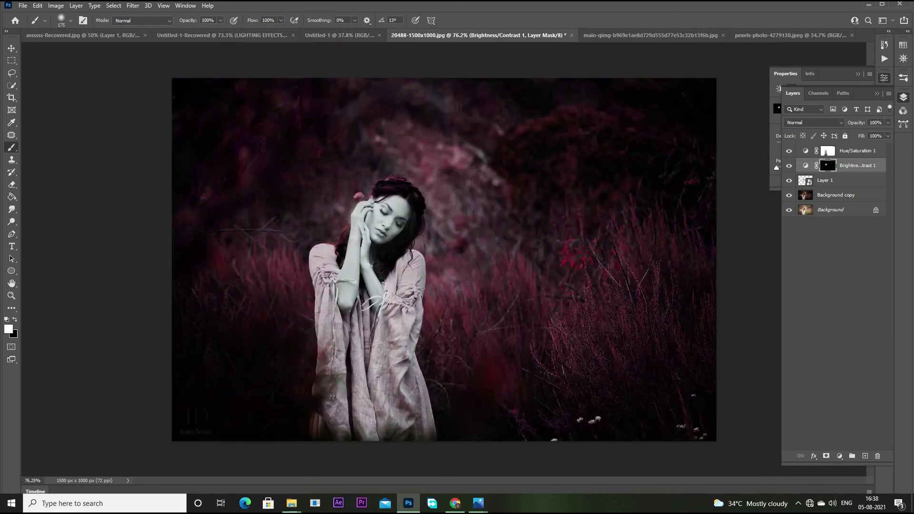
{"action": "key", "text": "ctrl+z"}
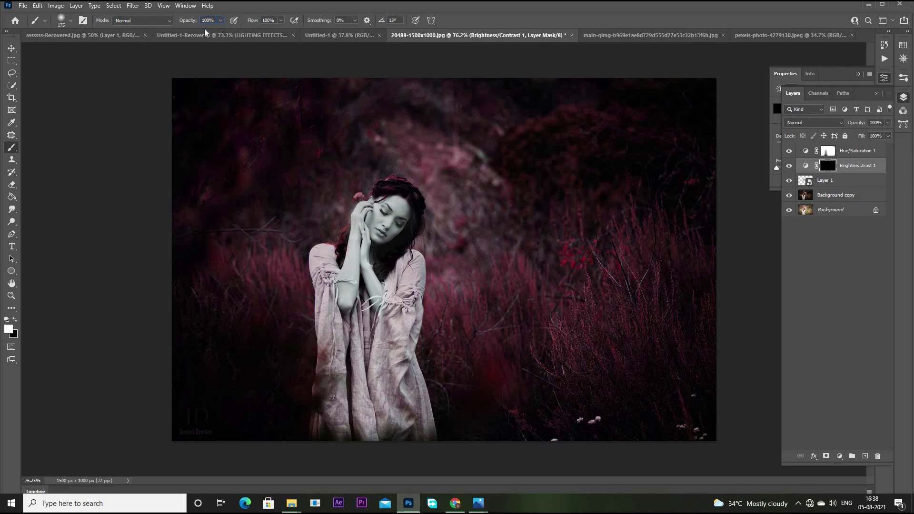
- Lower the brush opacity to 29%, fit the image to the window, and select Hue/Saturation 1
{"action": "left_click_drag", "start_coordinate": [220, 21], "coordinate": [189, 31]}
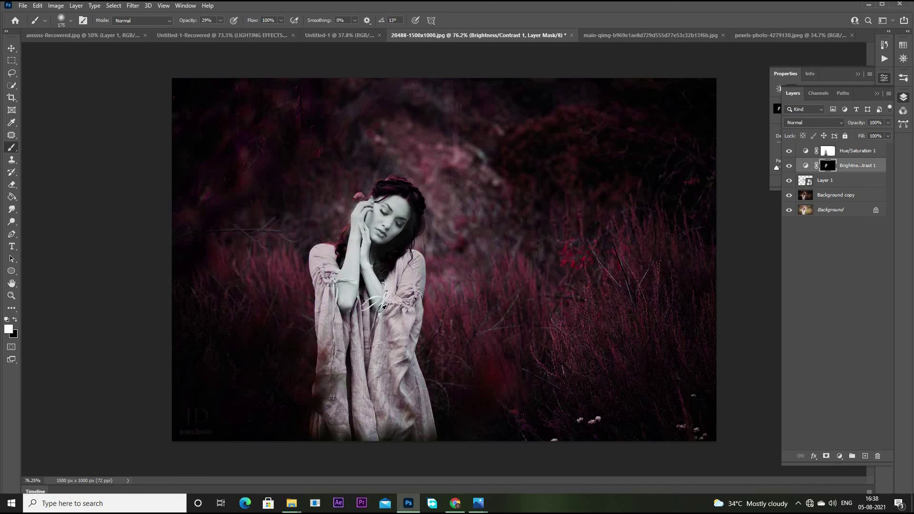
{"action": "scroll", "coordinate": [383, 305], "scroll_direction": "up", "scroll_amount": 3}
{"action": "key", "text": "ctrl+0"}
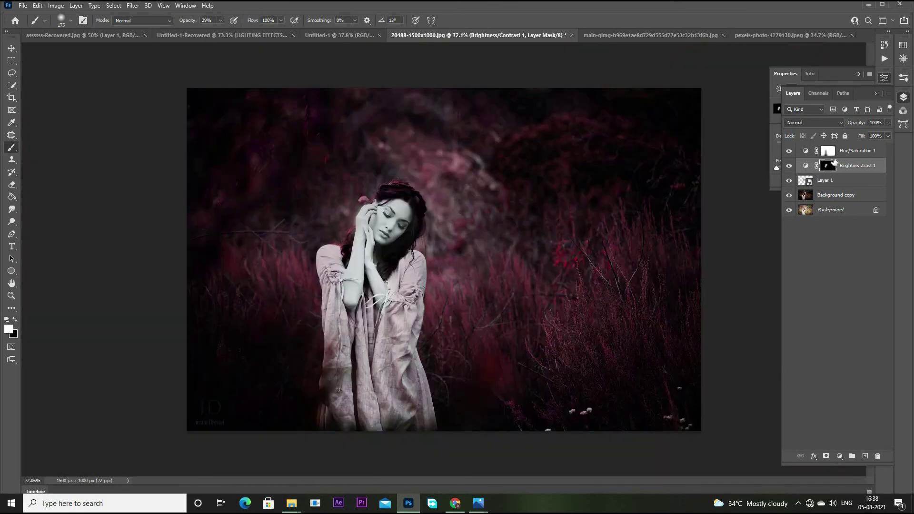
{"action": "key", "text": "alt+bracketright"}
{"action": "left_click", "coordinate": [12, 48]}
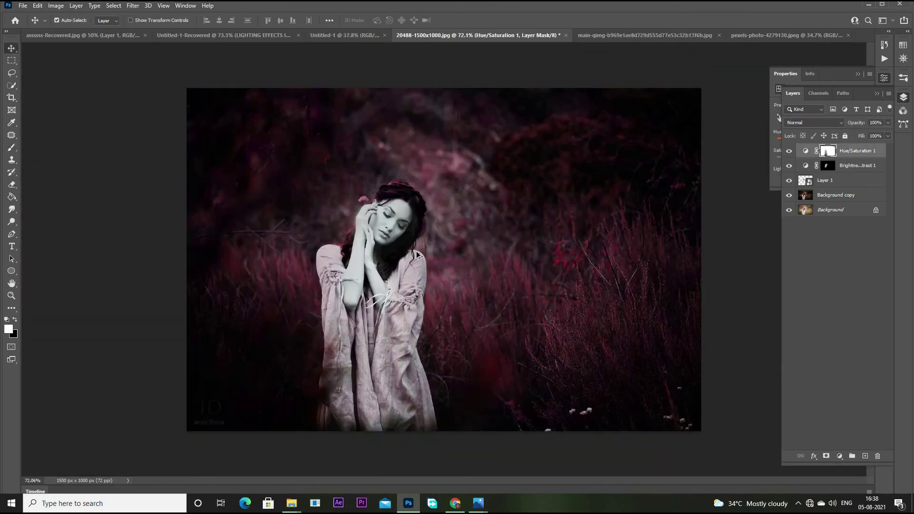